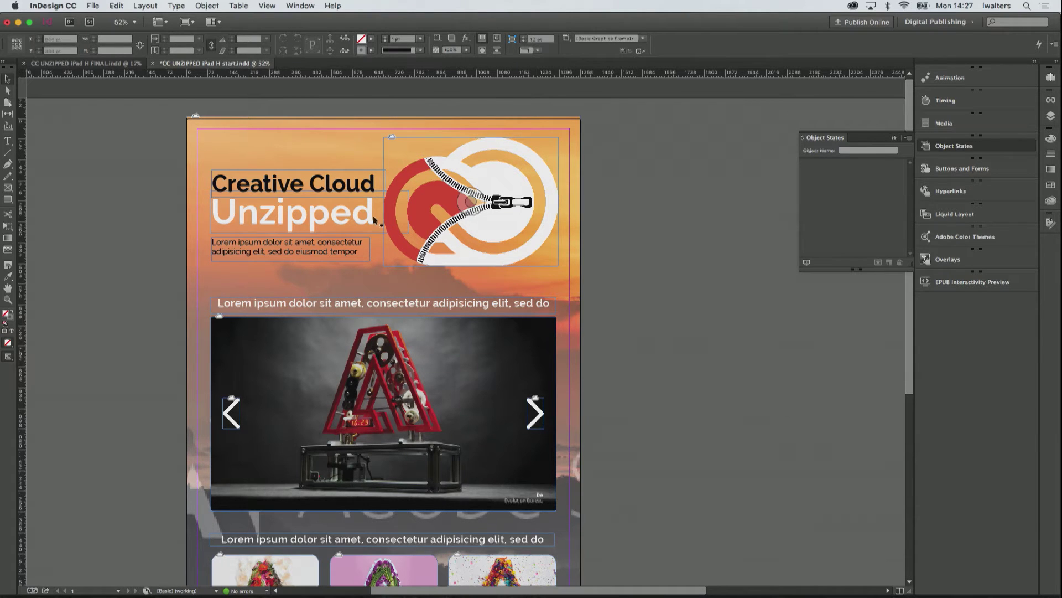
Switch the Creative Cloud library to CC UNZIPPED and browse its colour themes and graphics
{"action": "left_click", "coordinate": [1051, 201]}
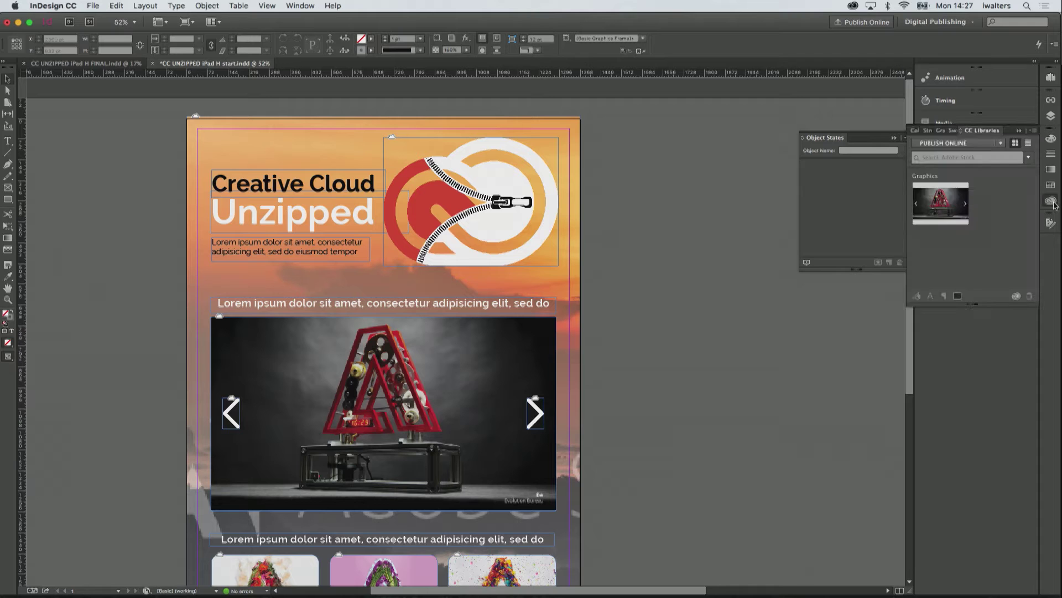
{"action": "left_click", "coordinate": [991, 145]}
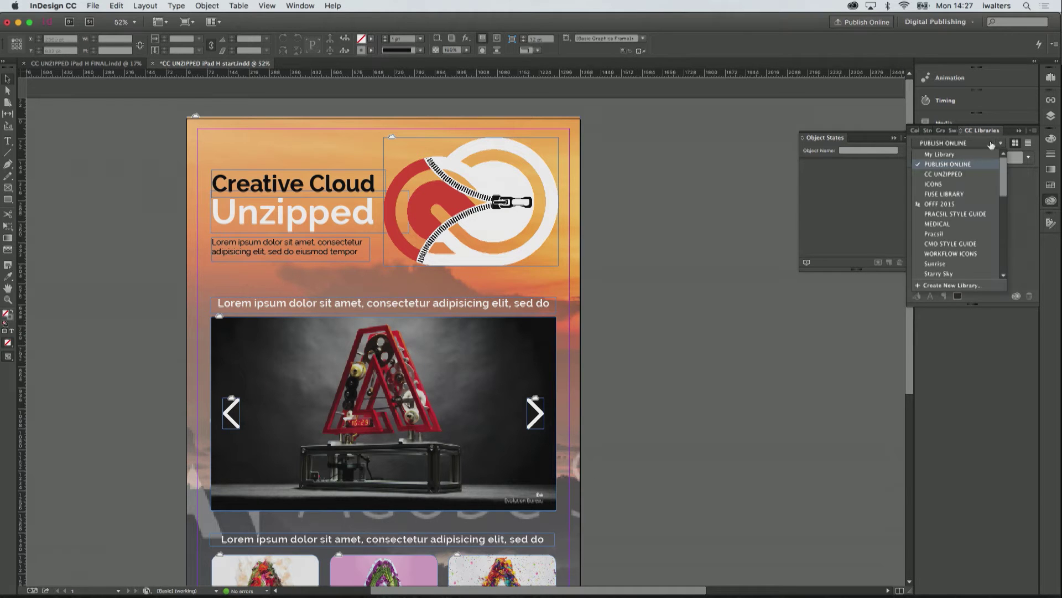
{"action": "left_click", "coordinate": [943, 172]}
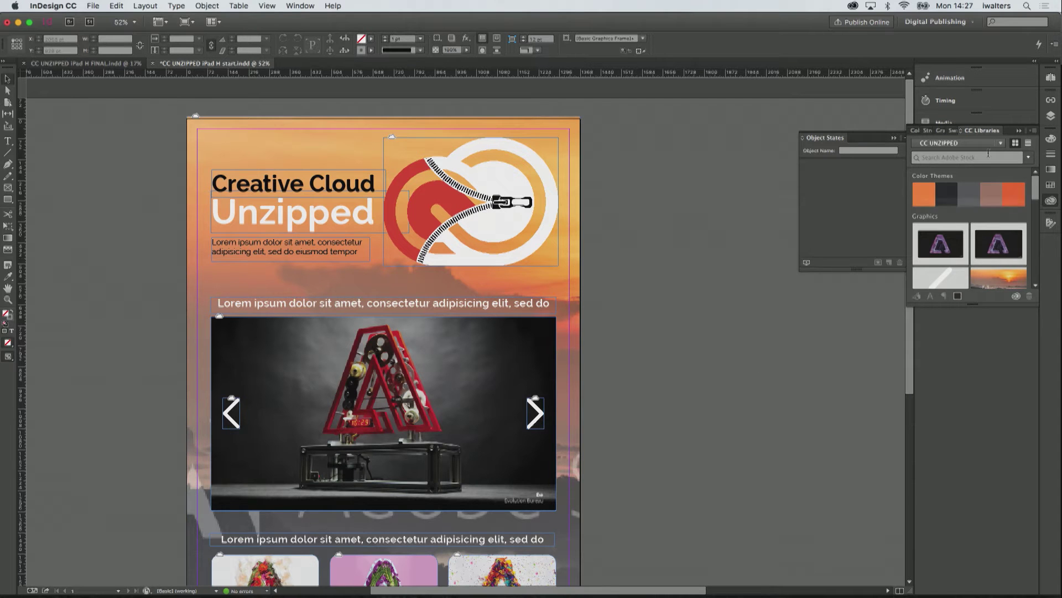
{"action": "scroll", "coordinate": [986, 212], "scroll_direction": "down", "scroll_amount": 5}
{"action": "scroll", "coordinate": [986, 213], "scroll_direction": "up", "scroll_amount": 2}
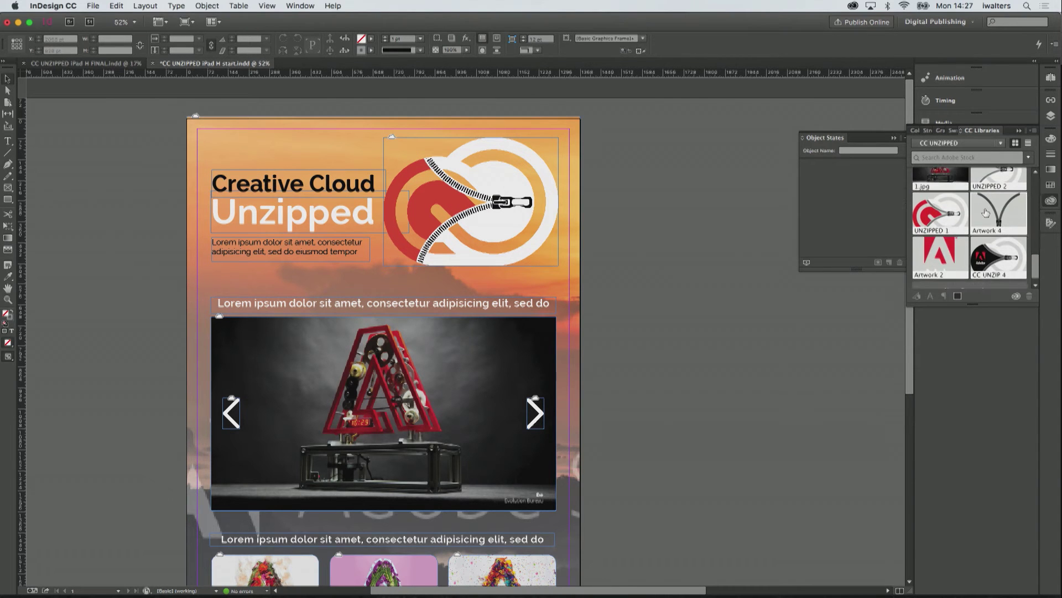
{"action": "scroll", "coordinate": [986, 212], "scroll_direction": "up", "scroll_amount": 3}
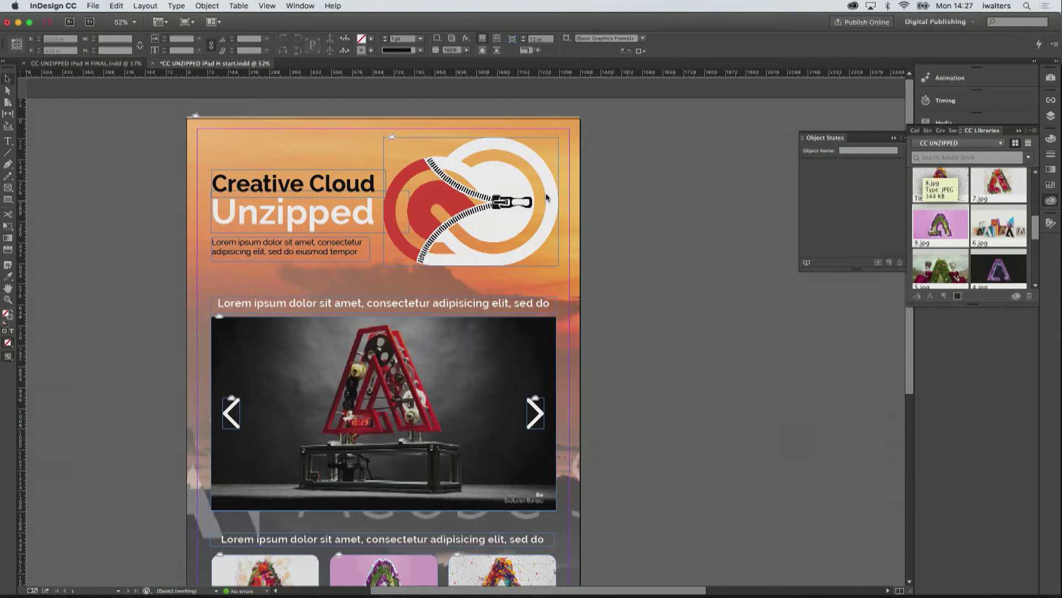
Select the "Creative Cloud" heading frame, and switch to Photoshop to view the matching page design
{"action": "left_click", "coordinate": [361, 186]}
{"action": "key", "text": "super+Tab"}
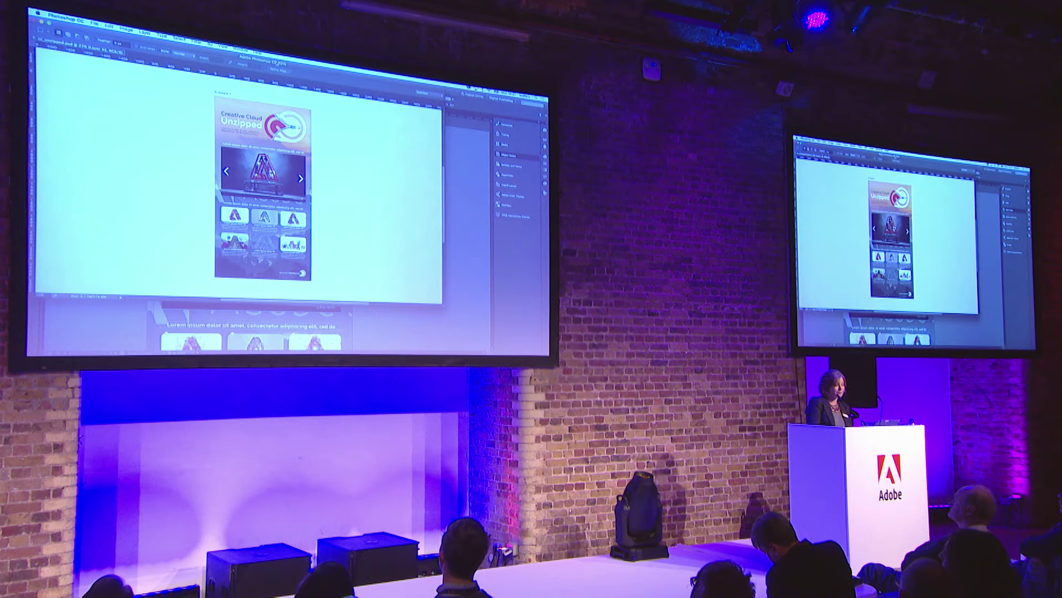
{"action": "key", "text": "f"}
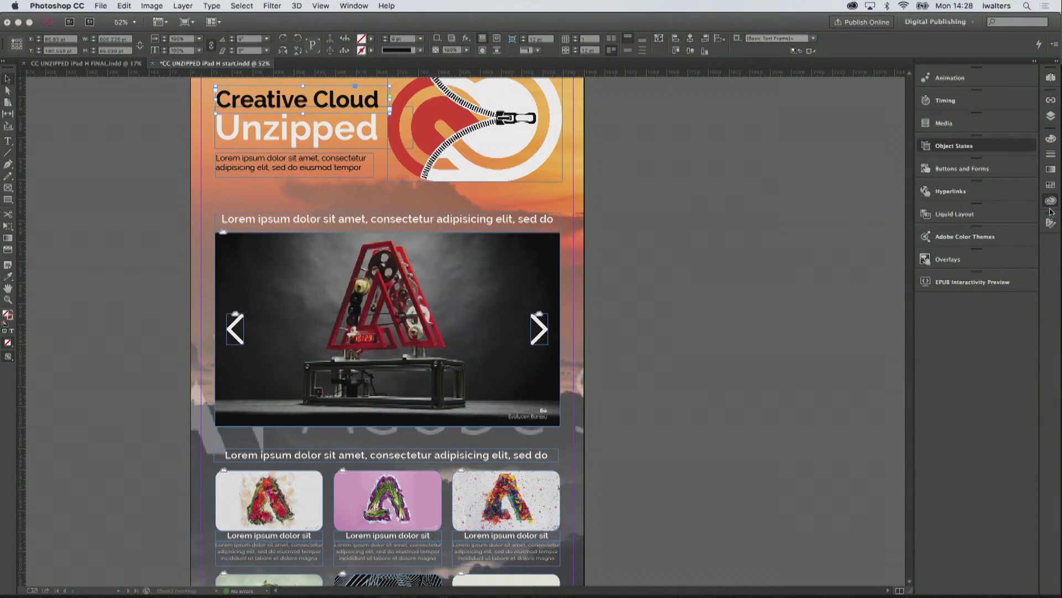
Return to InDesign and add the "Creative Cloud" heading's character style to the CC UNZIPPED library
{"action": "left_click", "coordinate": [1050, 201]}
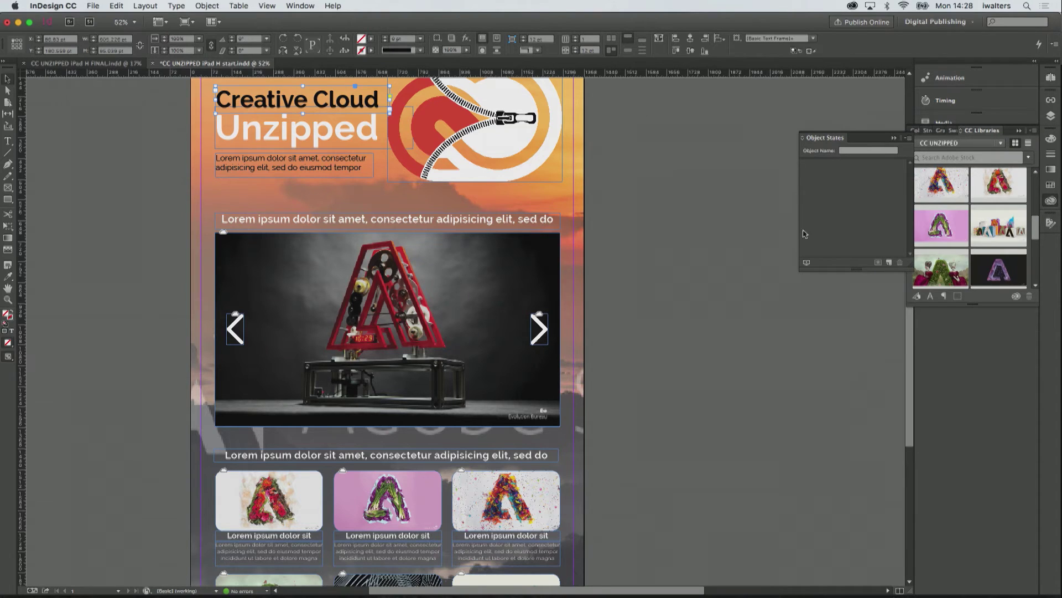
{"action": "left_click", "coordinate": [932, 297]}
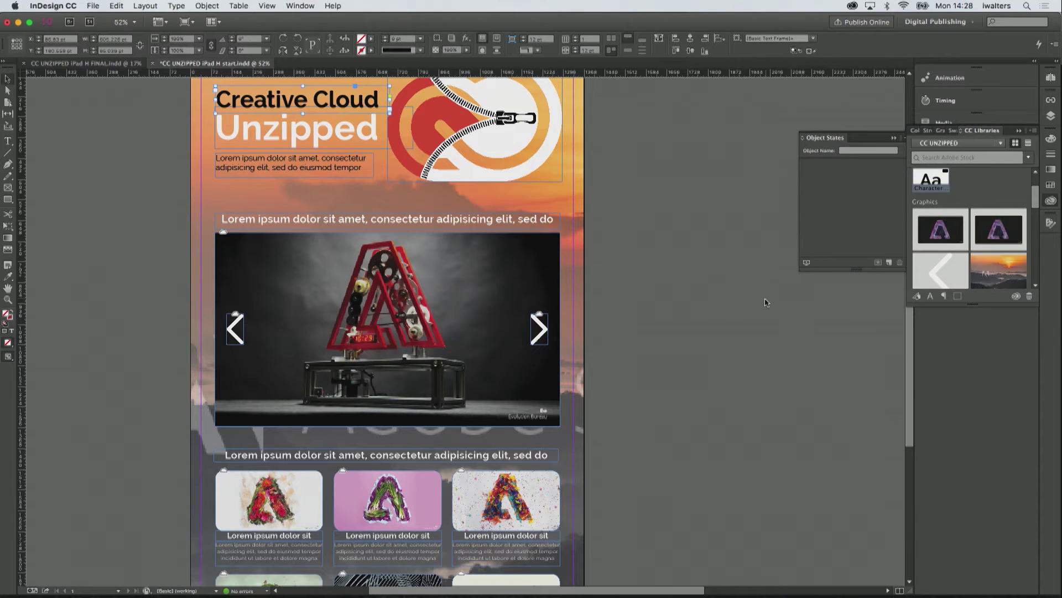
{"action": "left_click", "coordinate": [692, 271]}
Select the stacked slideshow images and convert them into a multi-state object with one state per image
{"action": "left_click", "coordinate": [387, 204]}
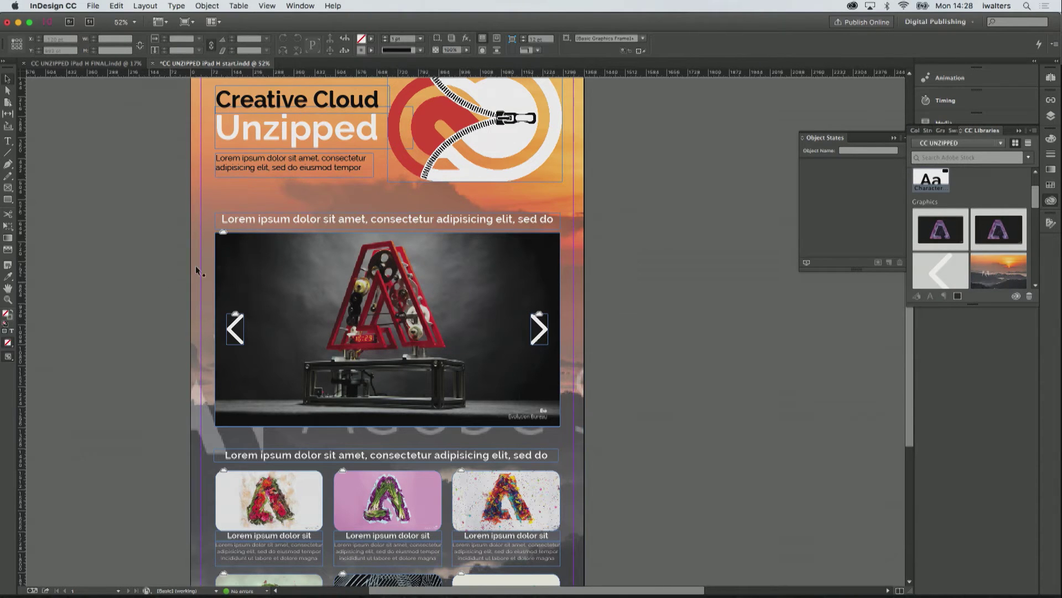
{"action": "left_click_drag", "start_coordinate": [169, 260], "coordinate": [387, 332]}
{"action": "left_click", "coordinate": [191, 302], "text": "shift"}
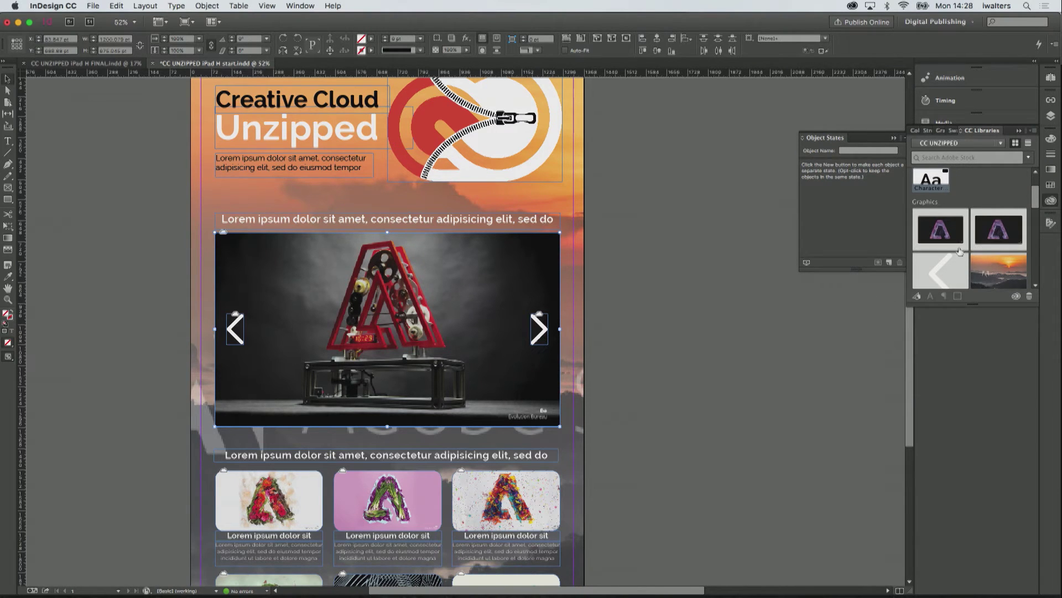
{"action": "left_click", "coordinate": [1020, 132]}
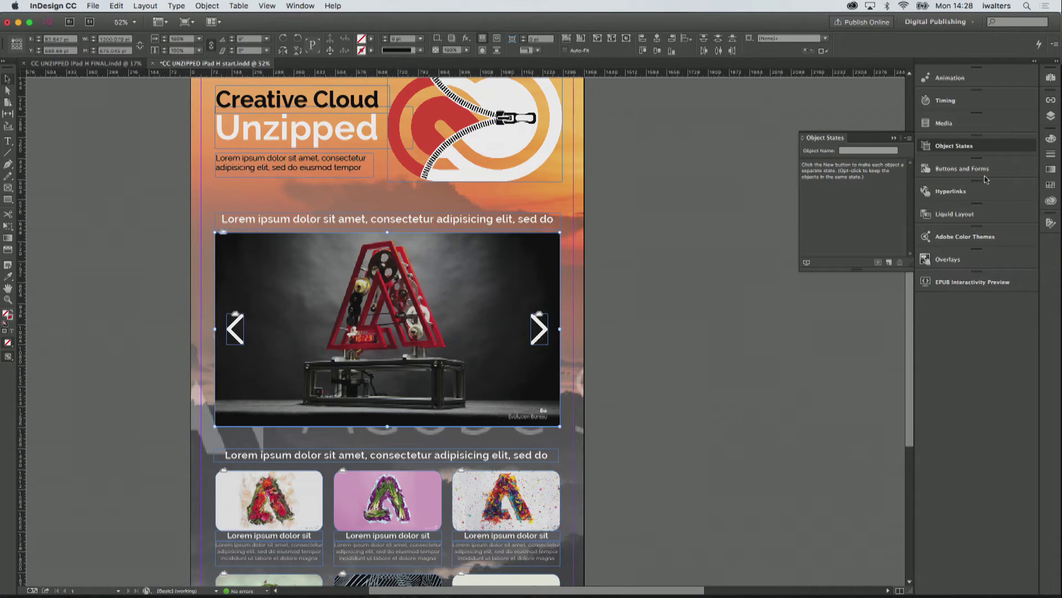
{"action": "left_click", "coordinate": [952, 147]}
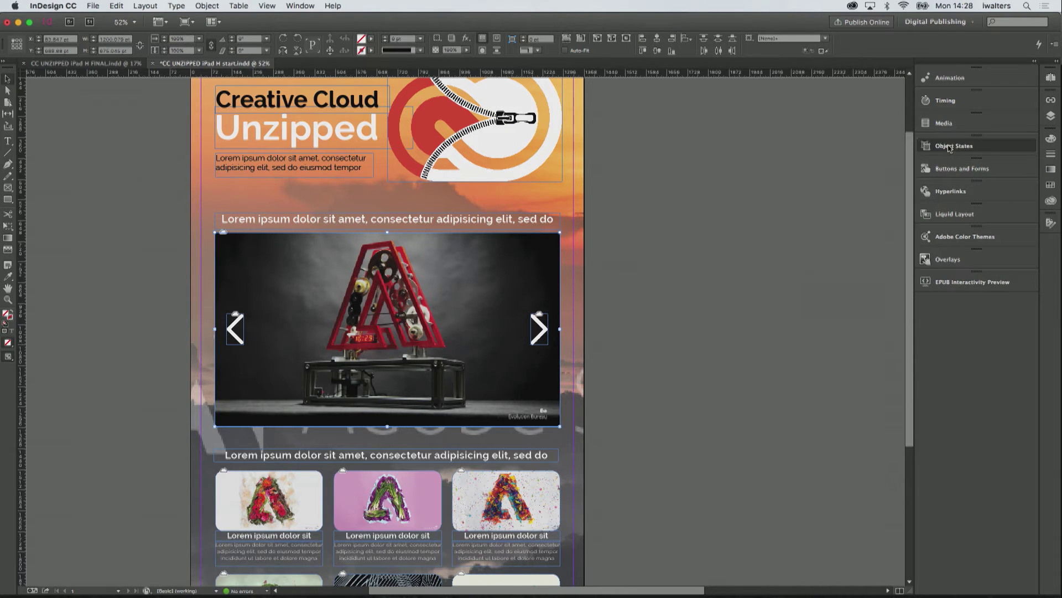
{"action": "left_click", "coordinate": [951, 147]}
{"action": "left_click", "coordinate": [889, 263]}
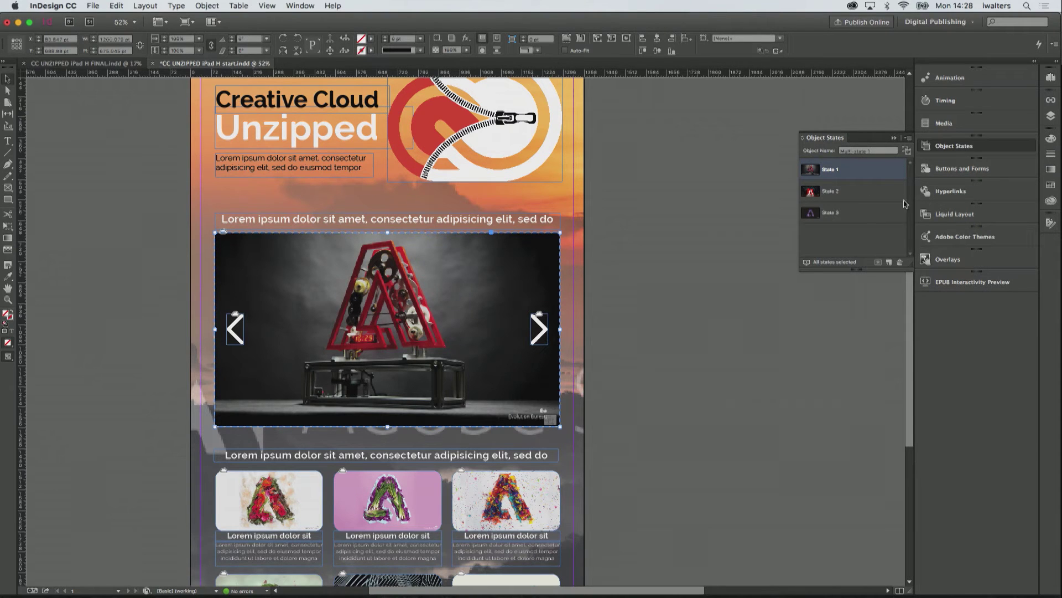
Turn the slideshow's left arrow into a button with a Go To Previous View action on release or tap
{"action": "left_click", "coordinate": [239, 338]}
{"action": "left_click", "coordinate": [239, 339]}
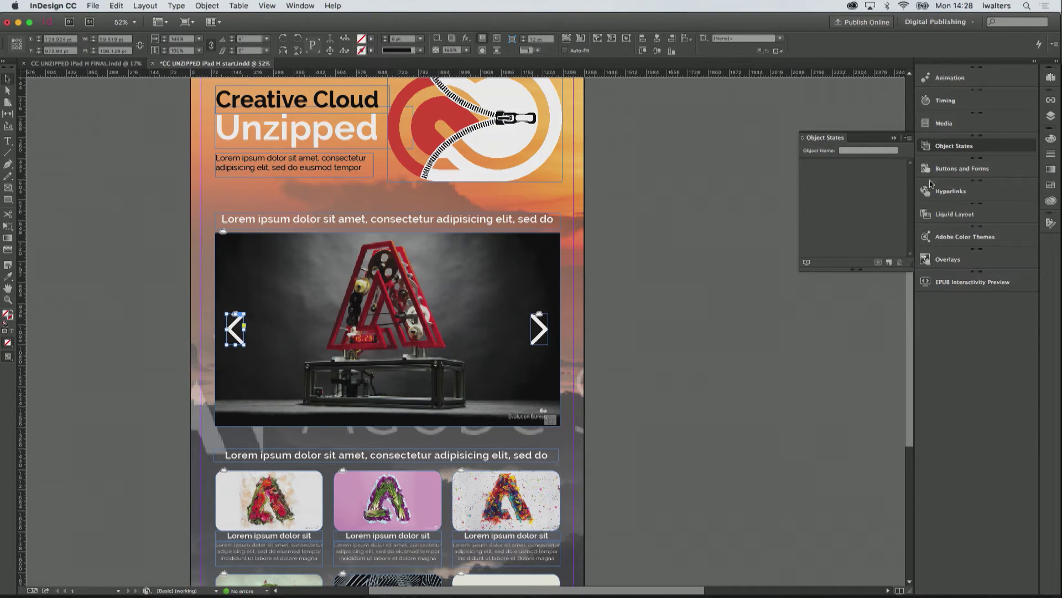
{"action": "left_click", "coordinate": [959, 170]}
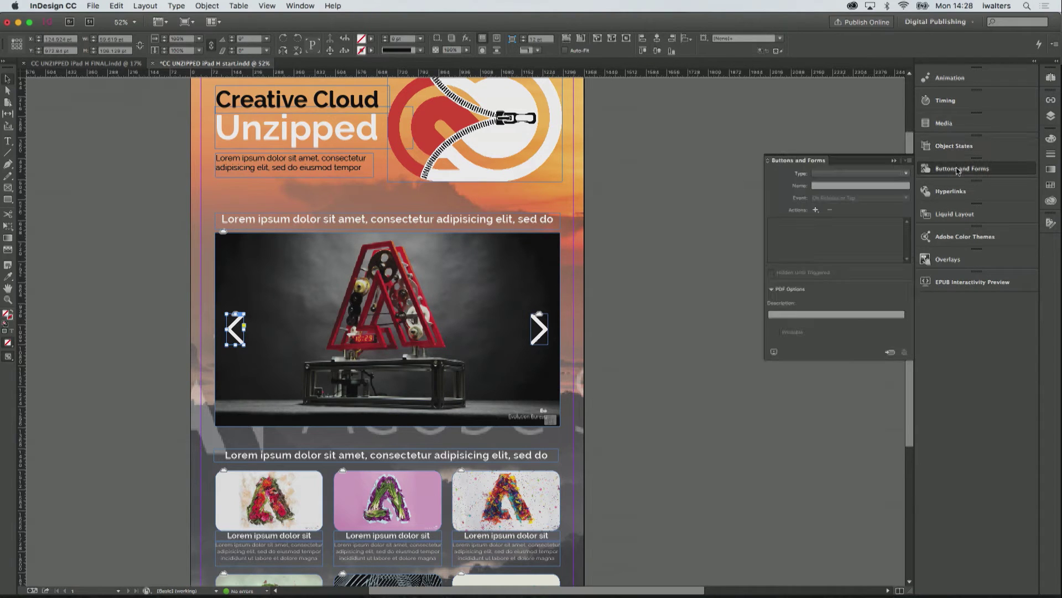
{"action": "left_click", "coordinate": [818, 175]}
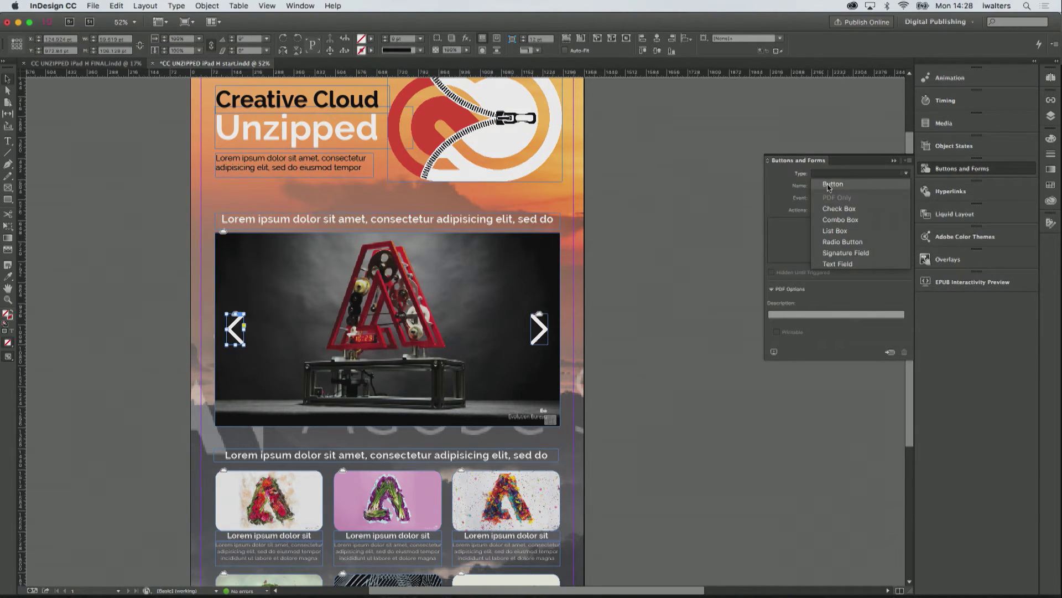
{"action": "left_click", "coordinate": [829, 185]}
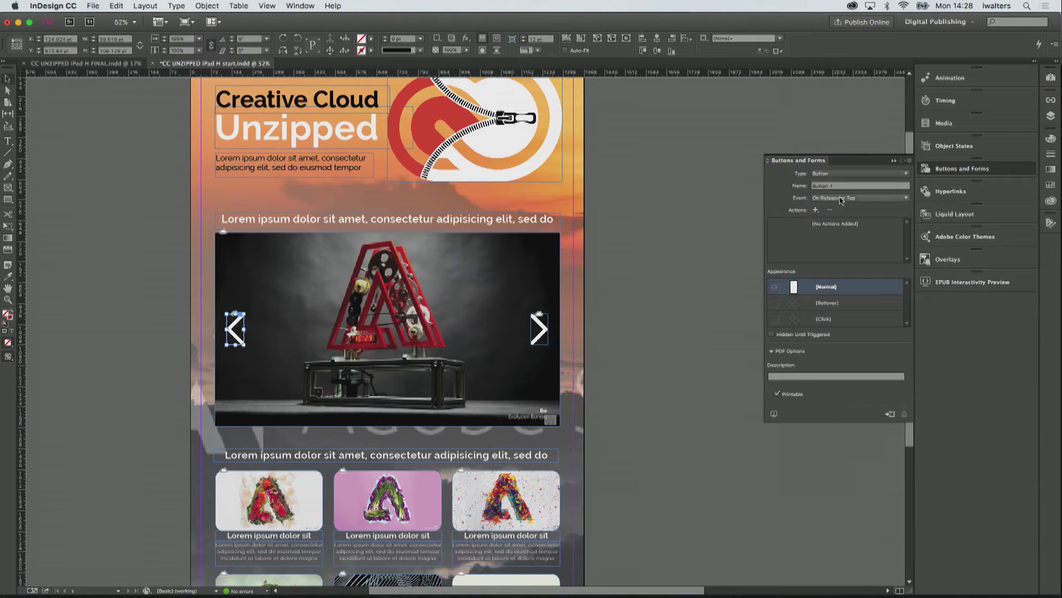
{"action": "left_click", "coordinate": [815, 211]}
{"action": "left_click", "coordinate": [815, 211]}
{"action": "left_click", "coordinate": [816, 211]}
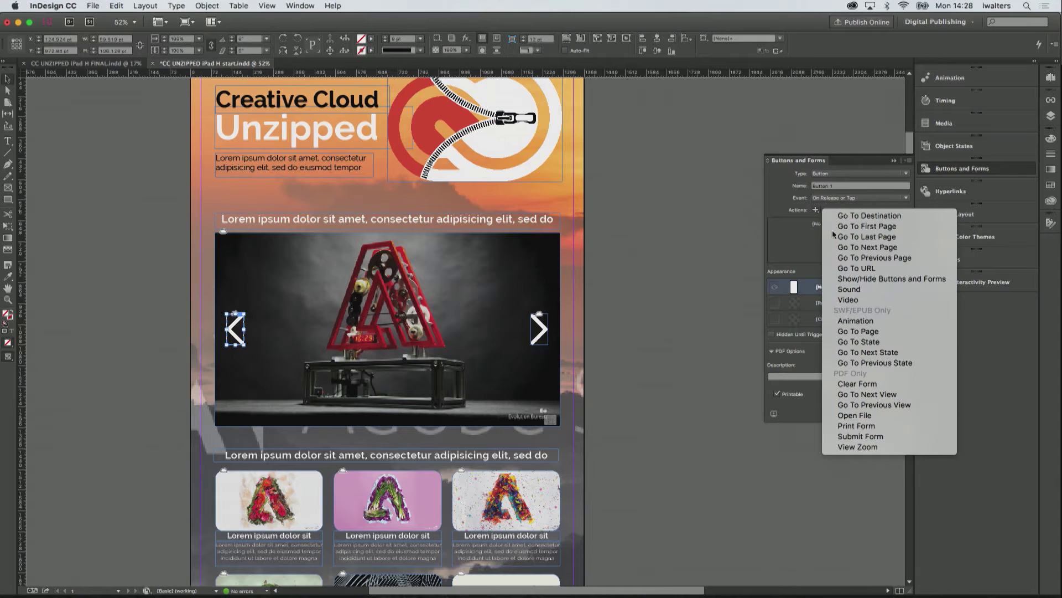
{"action": "left_click", "coordinate": [868, 405]}
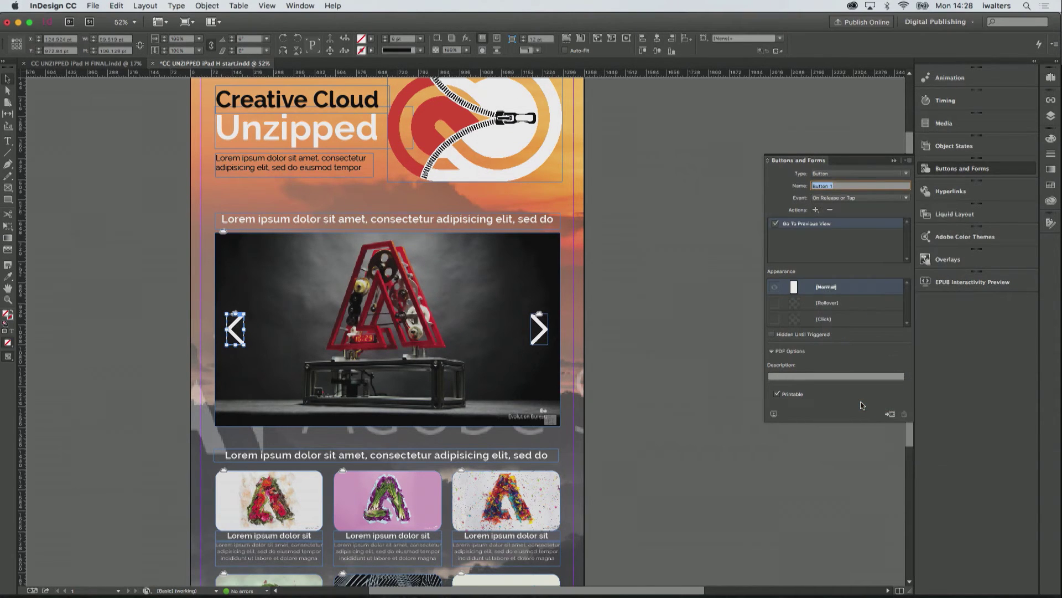
Turn the slideshow's right arrow into a button with a Go To Next State action for Multi-state 1
{"action": "left_click", "coordinate": [540, 329]}
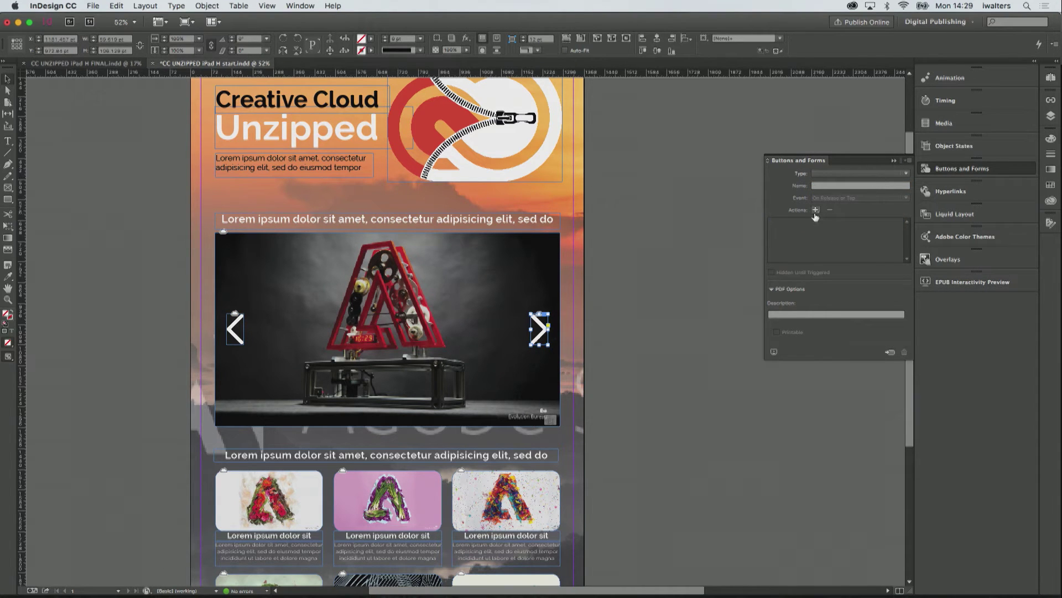
{"action": "left_click", "coordinate": [829, 178]}
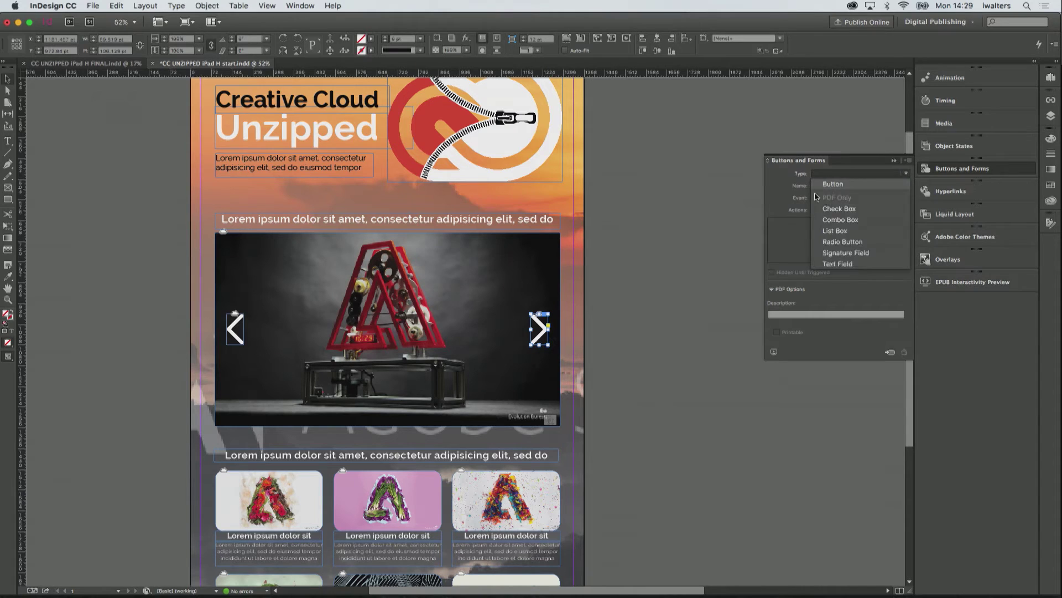
{"action": "left_click", "coordinate": [819, 198]}
{"action": "left_click", "coordinate": [815, 210]}
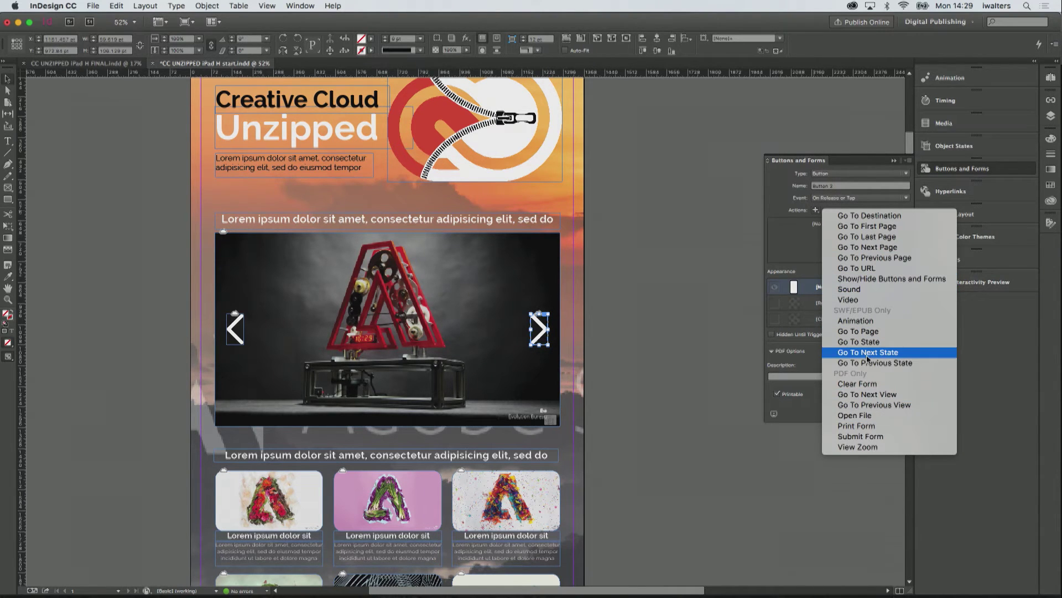
{"action": "key", "text": "Escape"}
{"action": "left_click", "coordinate": [808, 501]}
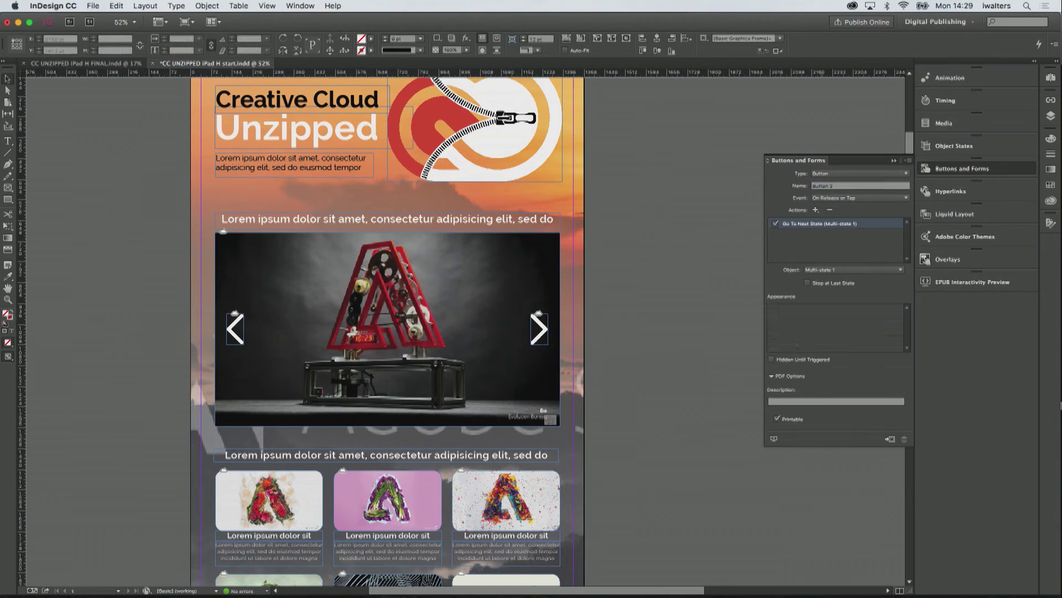
Open the EPUB Interactivity Preview for the document
{"action": "left_click", "coordinate": [949, 283]}
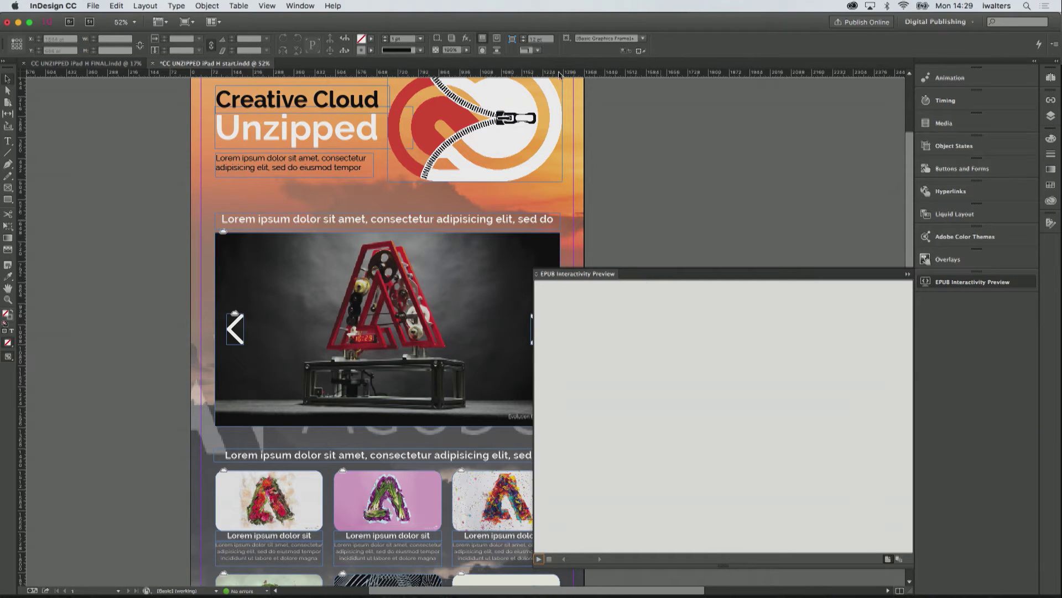
{"action": "left_click", "coordinate": [299, 6]}
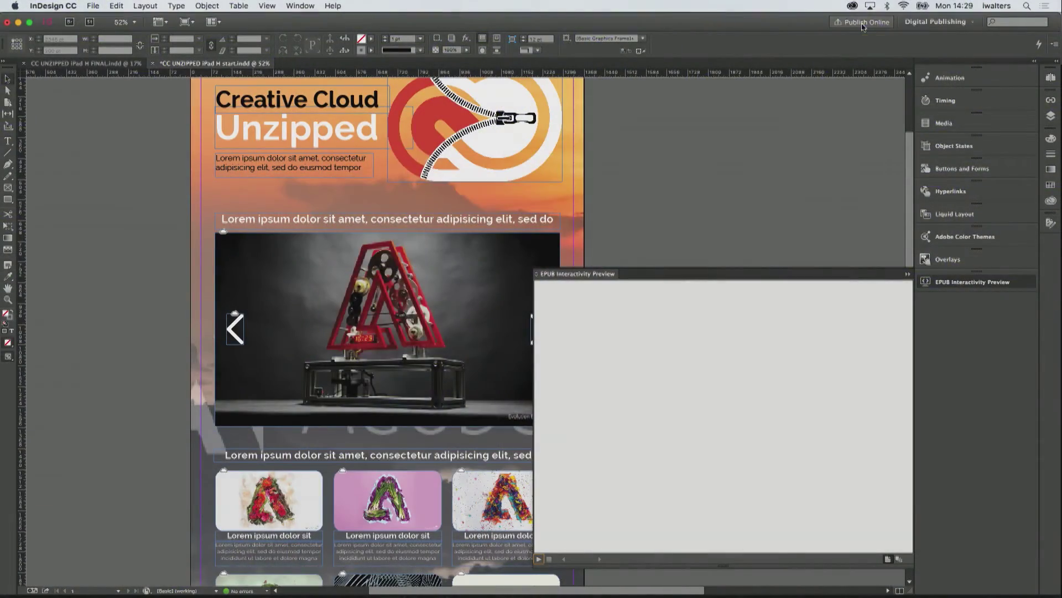
Publish all pages online as a new document titled "CC UNZIPPED iPad H start"
{"action": "left_click", "coordinate": [862, 23]}
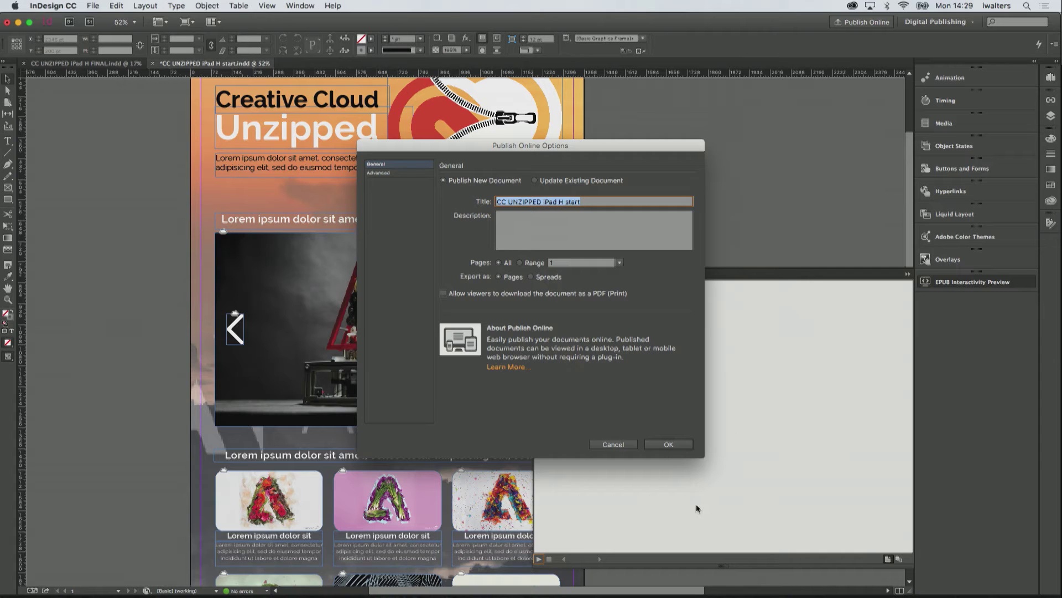
{"action": "left_click", "coordinate": [661, 446]}
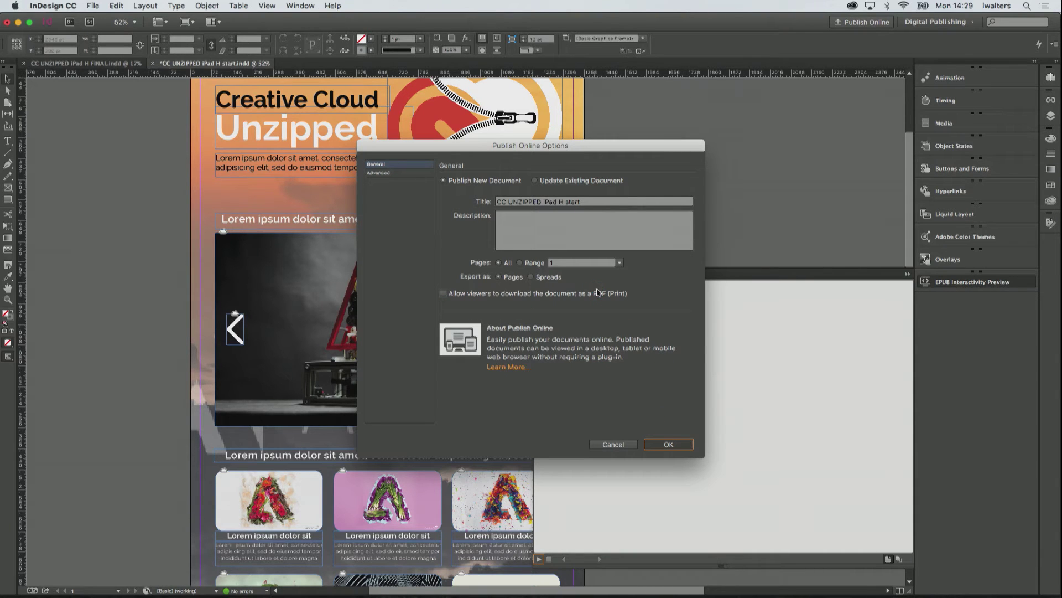
{"action": "key", "text": "Return"}
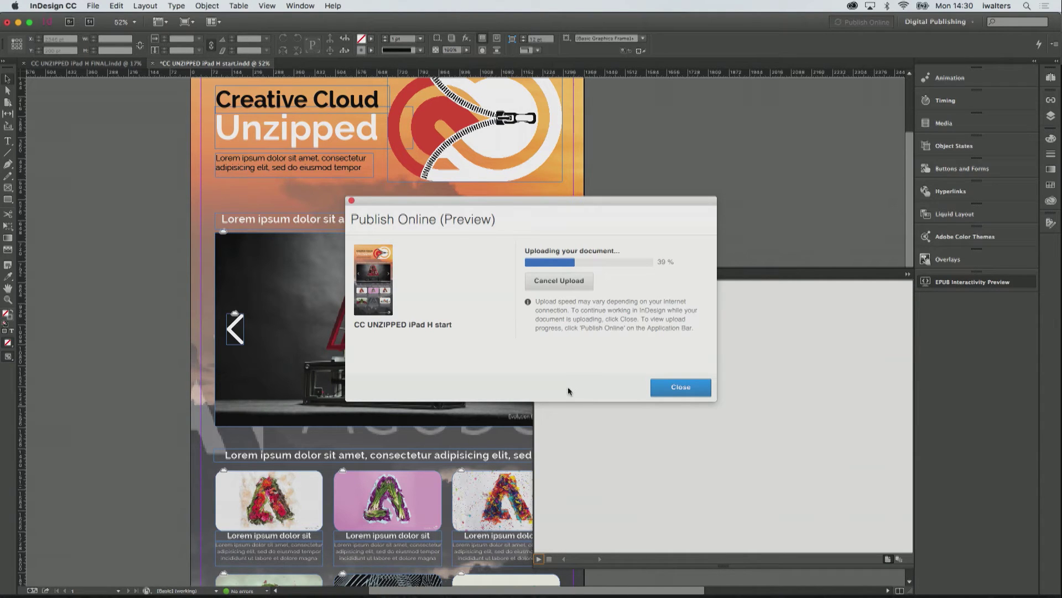
Switch to Chrome, inspect the published CC UNZIPPED iPad H_FINAL page, and test its slideshow forward and back
{"action": "mouse_move", "coordinate": [631, 593]}
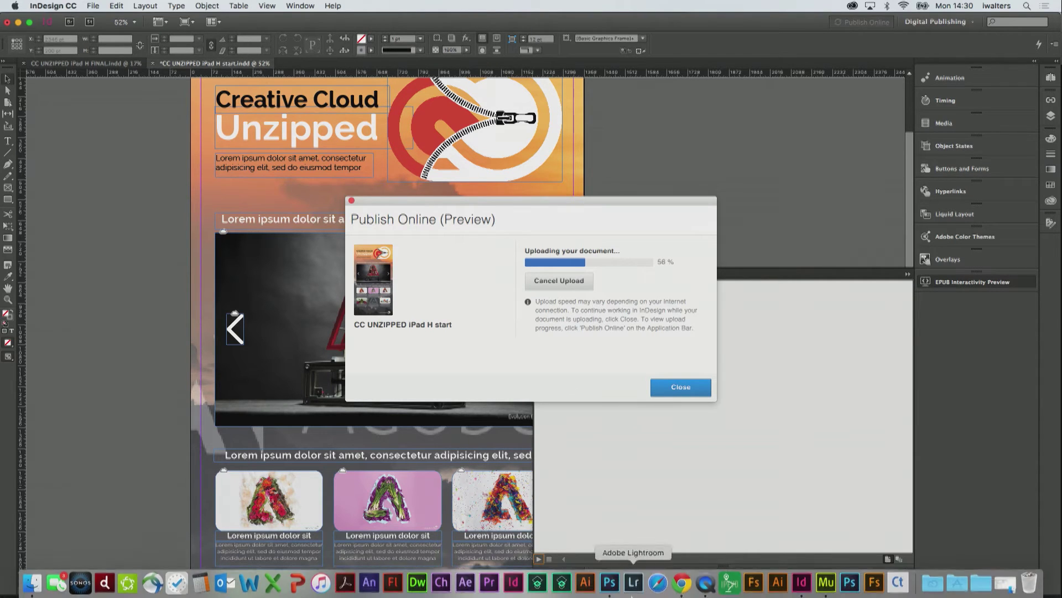
{"action": "left_click", "coordinate": [682, 582]}
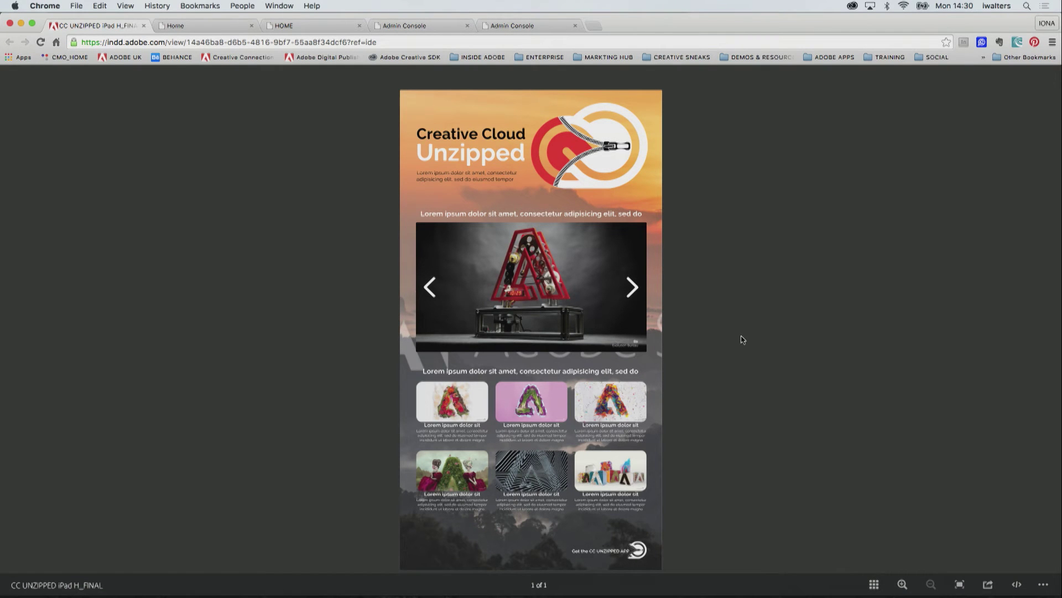
{"action": "scroll", "coordinate": [742, 340], "scroll_direction": "up", "scroll_amount": 3}
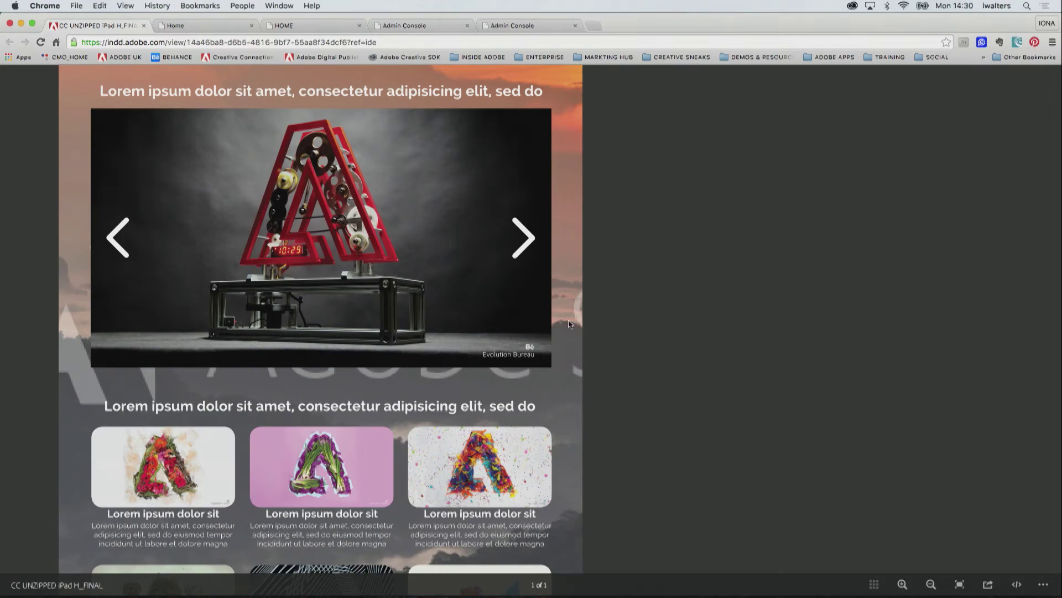
{"action": "scroll", "coordinate": [549, 320], "scroll_direction": "down", "scroll_amount": 3}
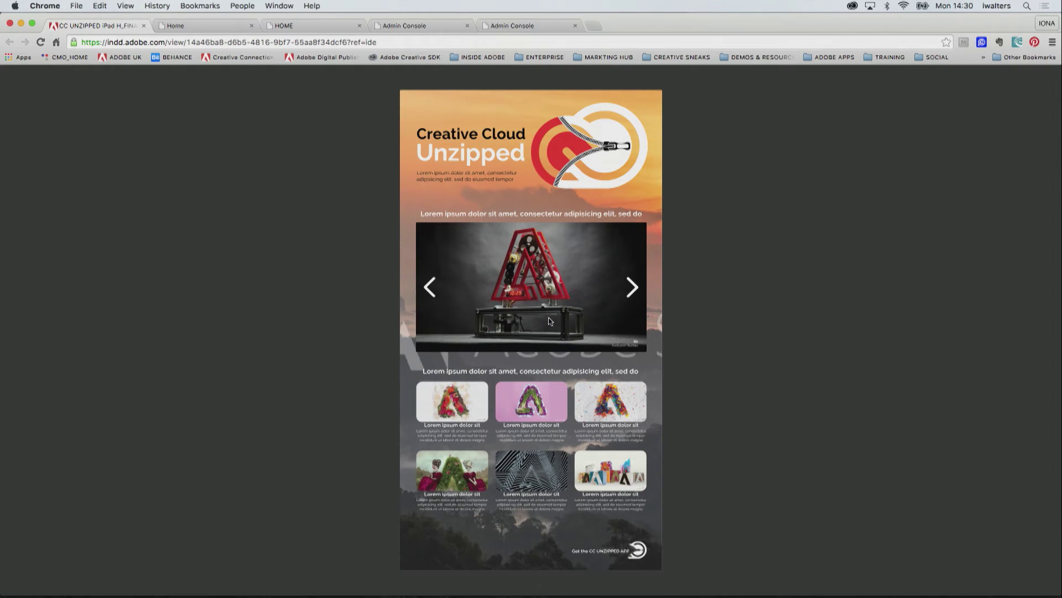
{"action": "left_click", "coordinate": [632, 288]}
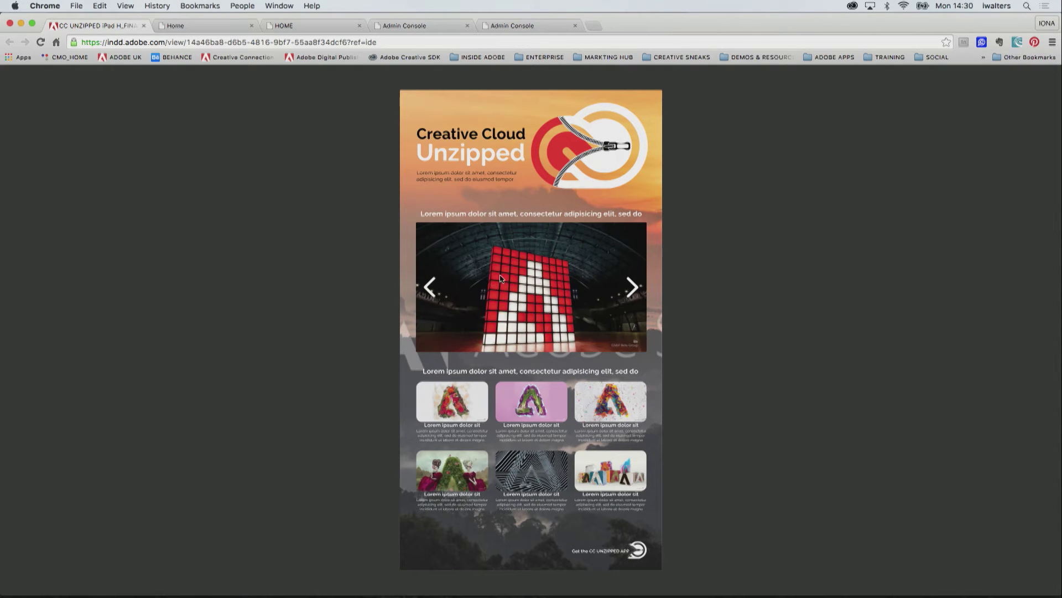
{"action": "left_click", "coordinate": [431, 291]}
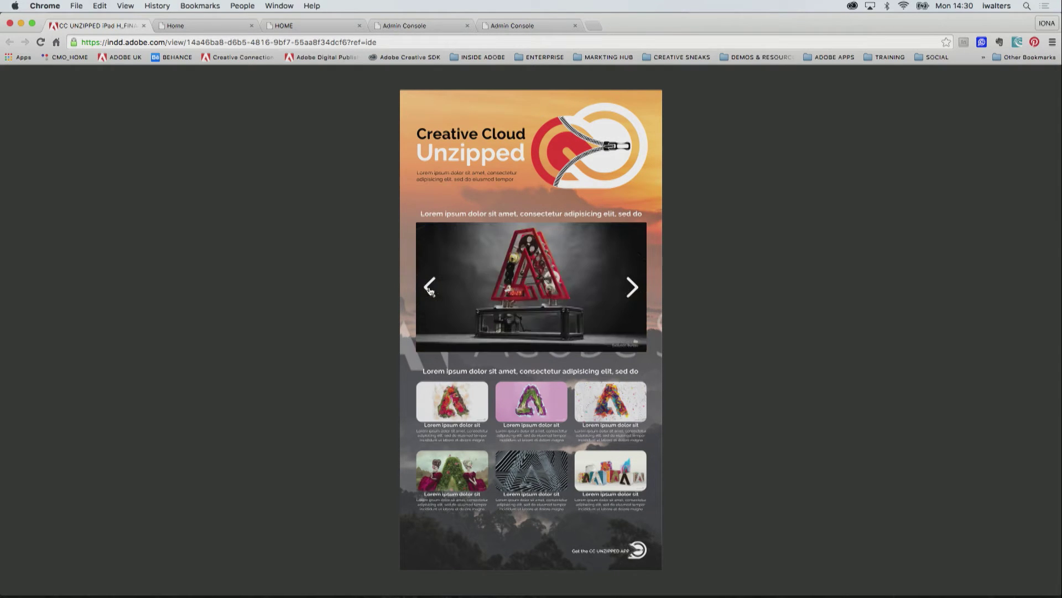
Test the published page's slideshow forward arrow again and close the CC UNZIPPED iPad H_FINAL page
{"action": "left_click", "coordinate": [631, 289]}
{"action": "left_click", "coordinate": [632, 289]}
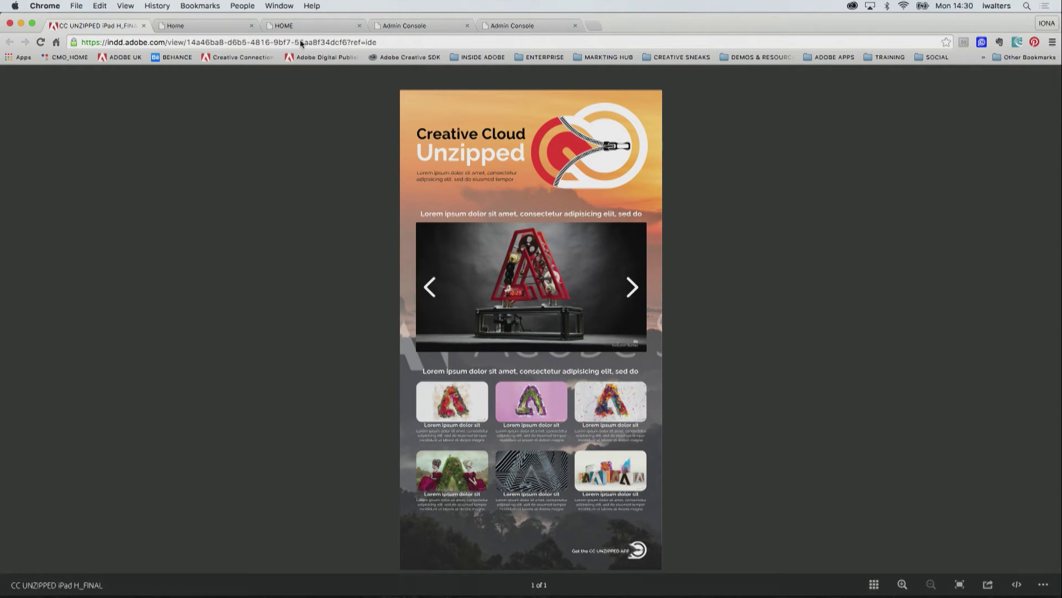
{"action": "left_click", "coordinate": [144, 26]}
Switch to Adobe Muse and open the Home page of cc_unzipped_start in Design view, showing the full layout
{"action": "mouse_move", "coordinate": [608, 592]}
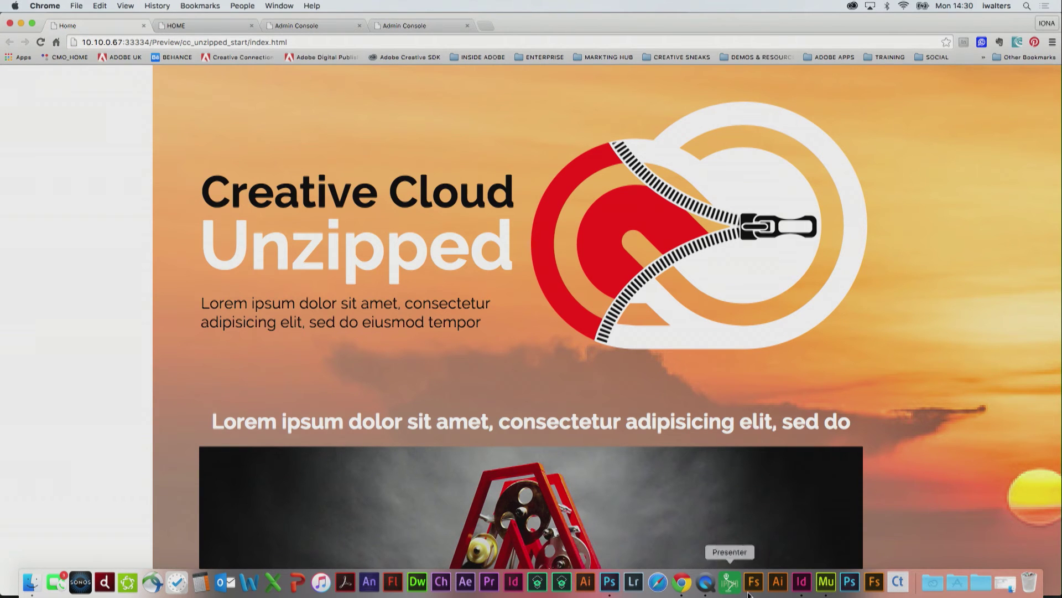
{"action": "left_click", "coordinate": [827, 585]}
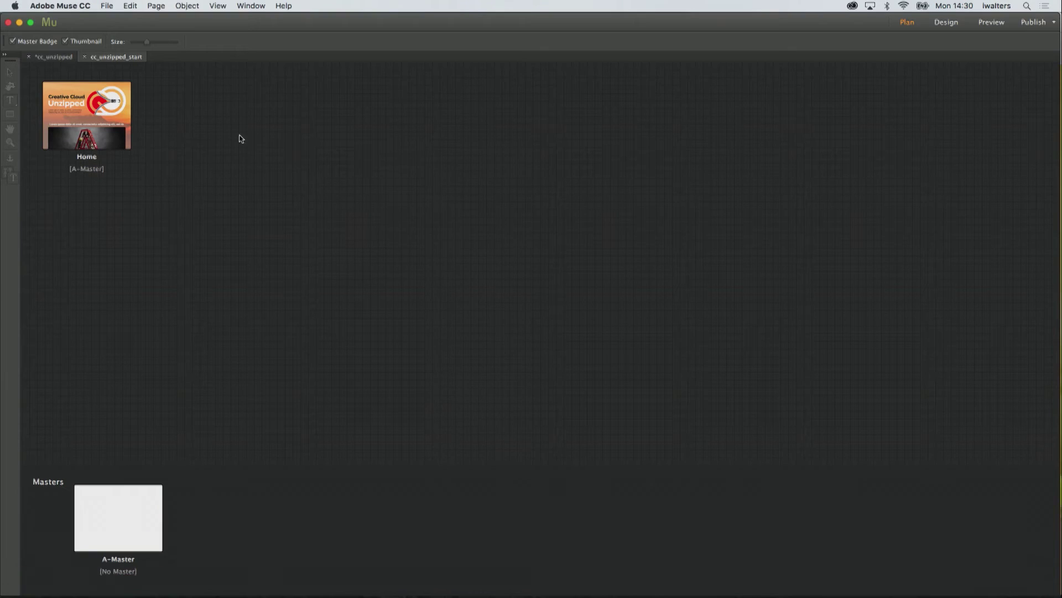
{"action": "mouse_move", "coordinate": [73, 99]}
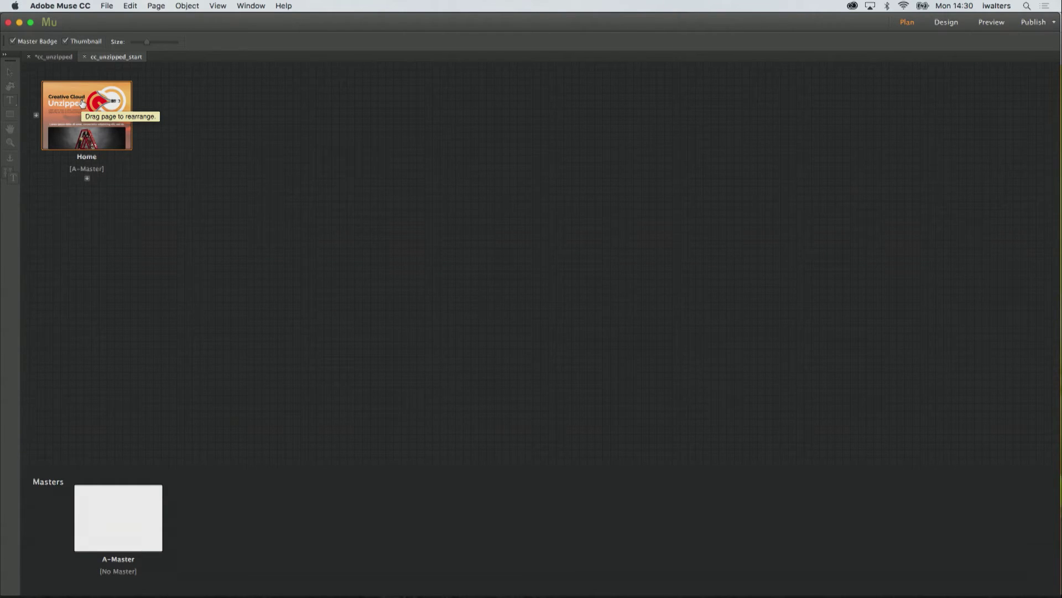
{"action": "double_click", "coordinate": [69, 96]}
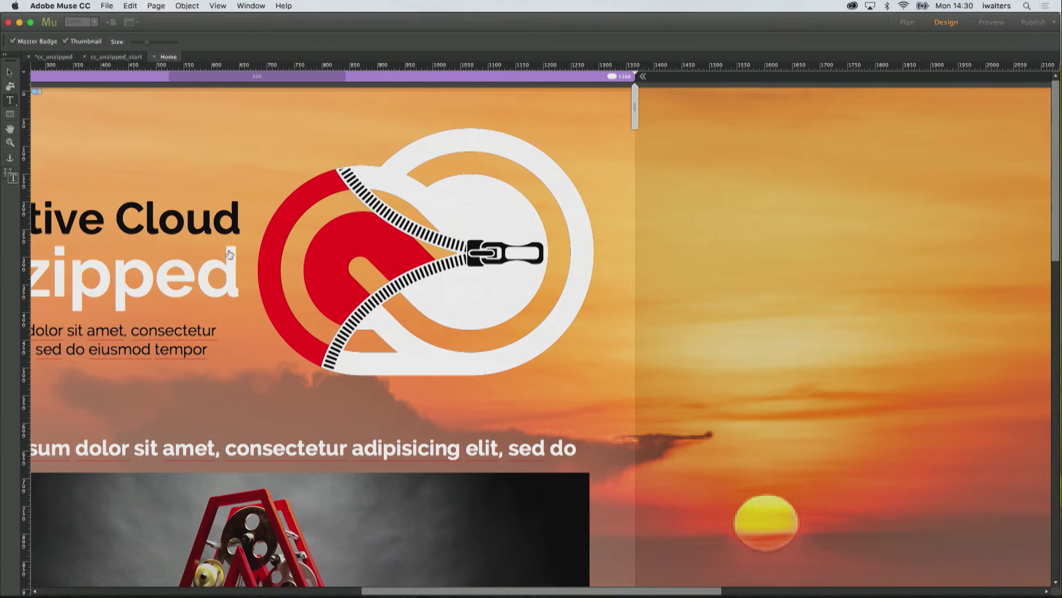
{"action": "left_click", "coordinate": [10, 143]}
{"action": "left_click", "coordinate": [380, 243], "text": "alt"}
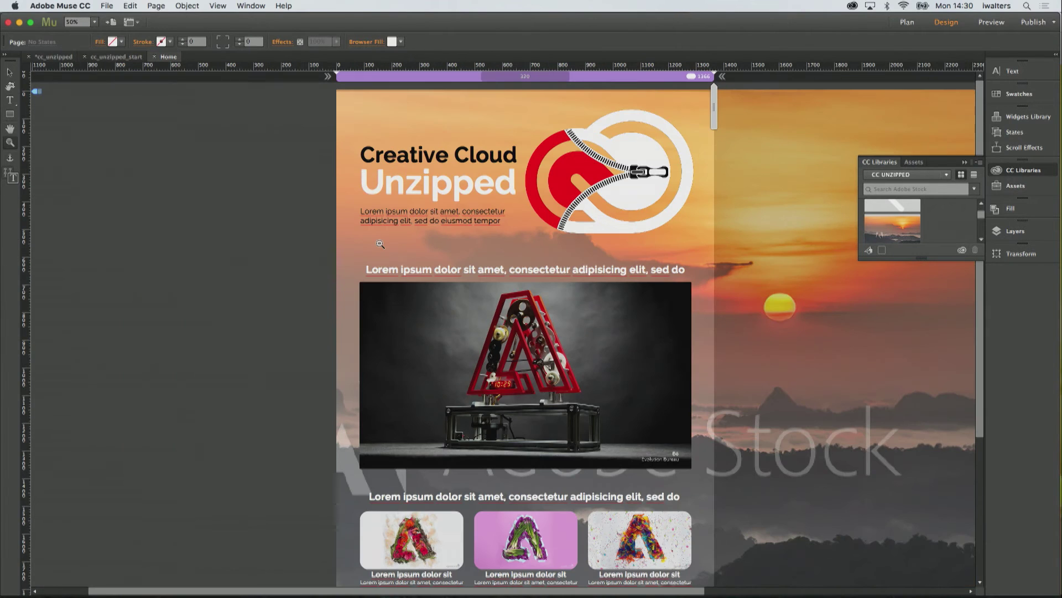
{"action": "left_click", "coordinate": [381, 244], "text": "alt"}
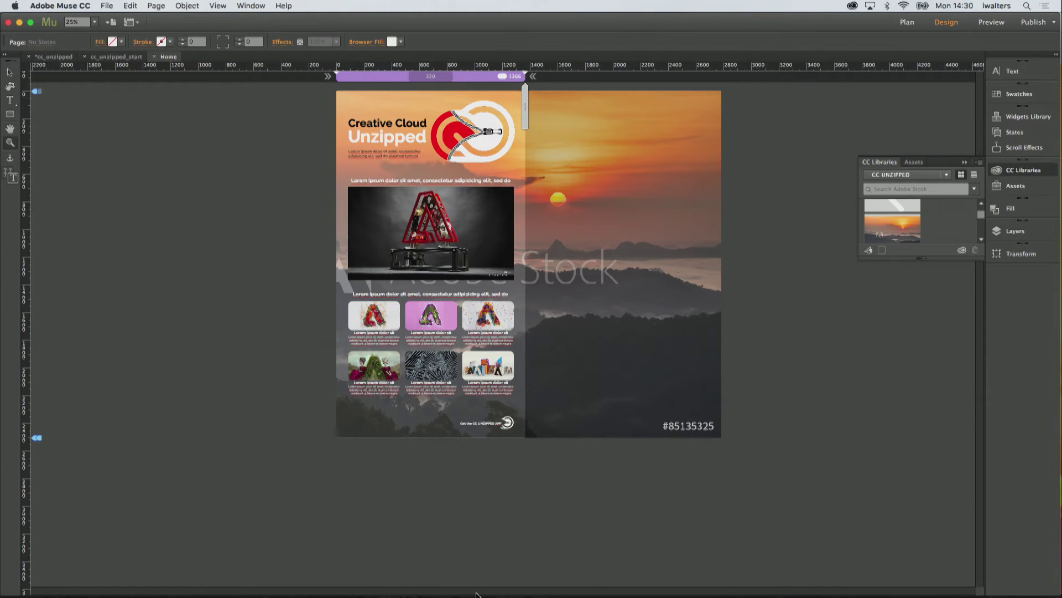
Switch to Chrome and compare how the ccunzipped.businesscatalyst.com site and the cc_unzipped_start preview respond to a narrower browser window
{"action": "mouse_move", "coordinate": [486, 596]}
{"action": "left_click", "coordinate": [682, 584]}
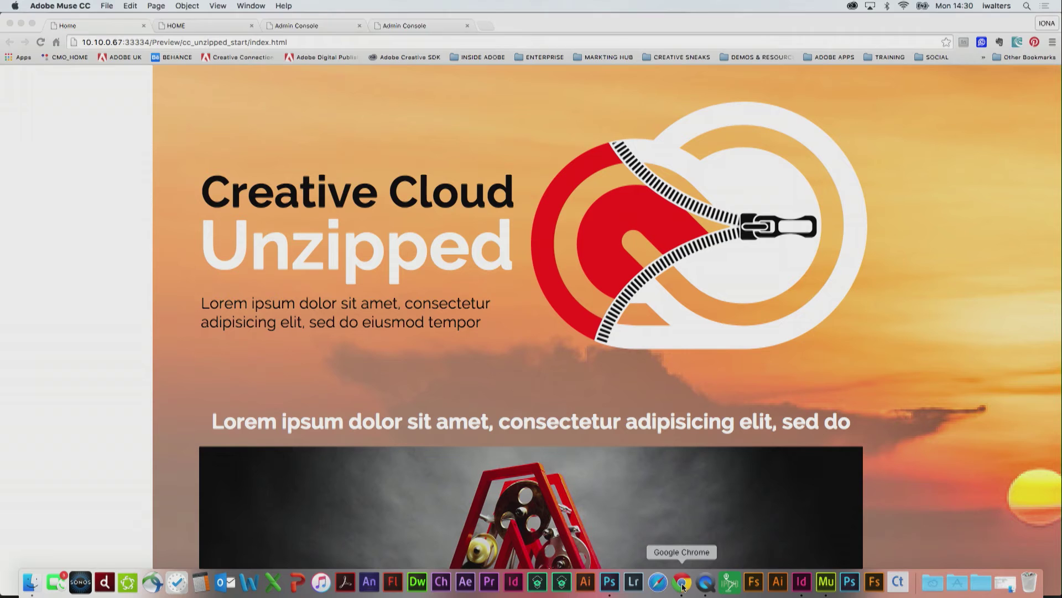
{"action": "left_click", "coordinate": [221, 22]}
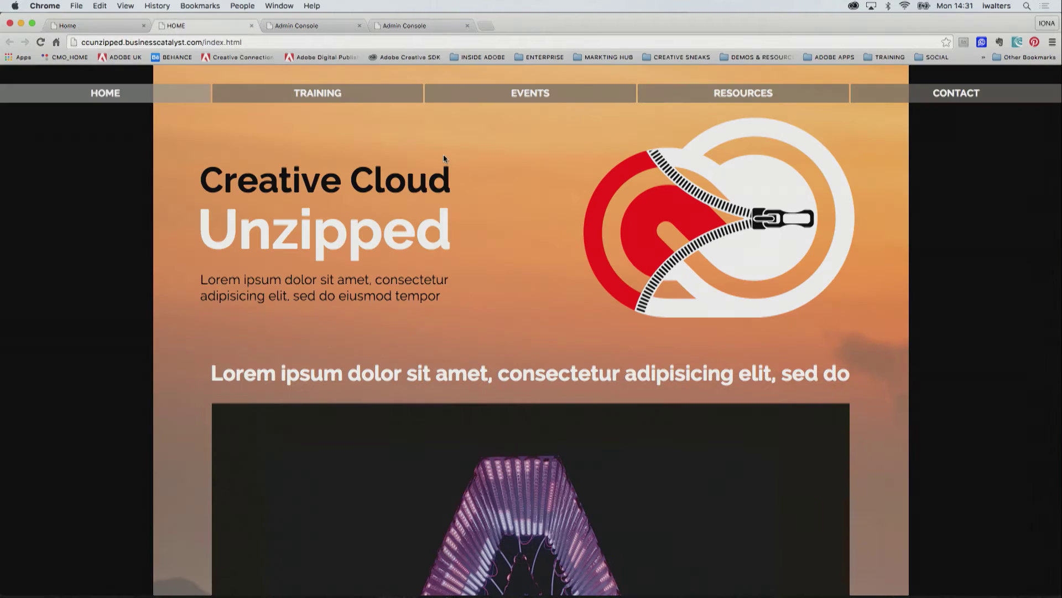
{"action": "left_click_drag", "start_coordinate": [1059, 329], "coordinate": [846, 306]}
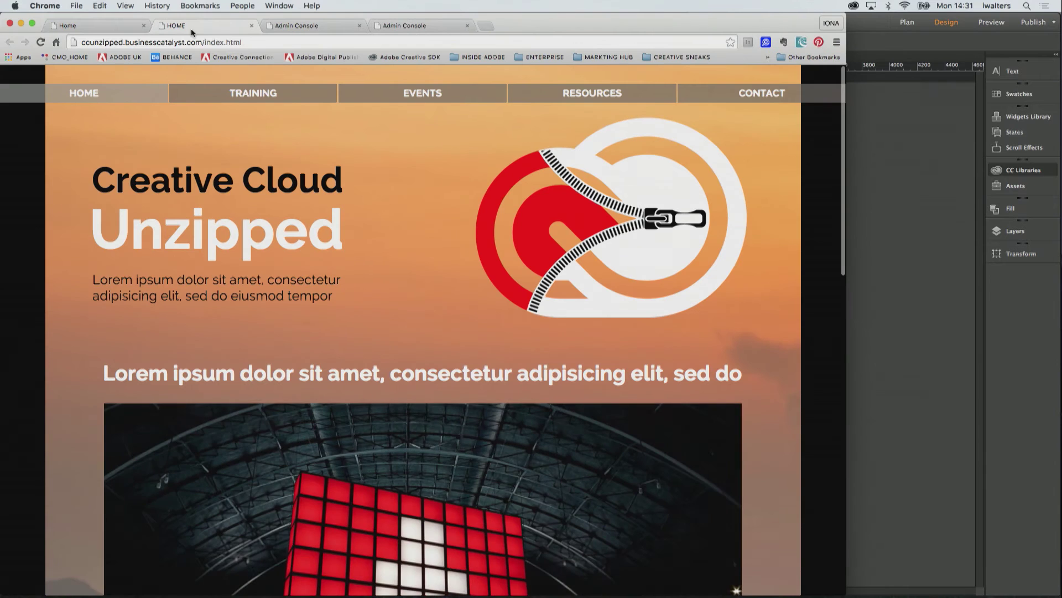
{"action": "left_click", "coordinate": [89, 22]}
{"action": "left_click_drag", "start_coordinate": [845, 207], "coordinate": [236, 254]}
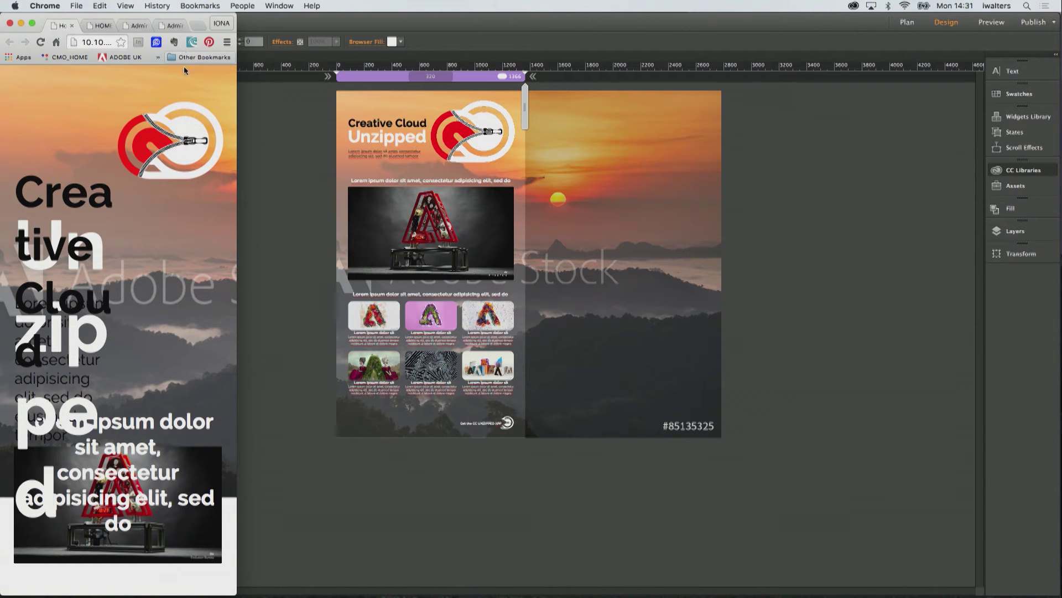
Switch back to Adobe Muse and open the A-Master page from the cc_unzipped_start site plan
{"action": "left_click", "coordinate": [252, 120]}
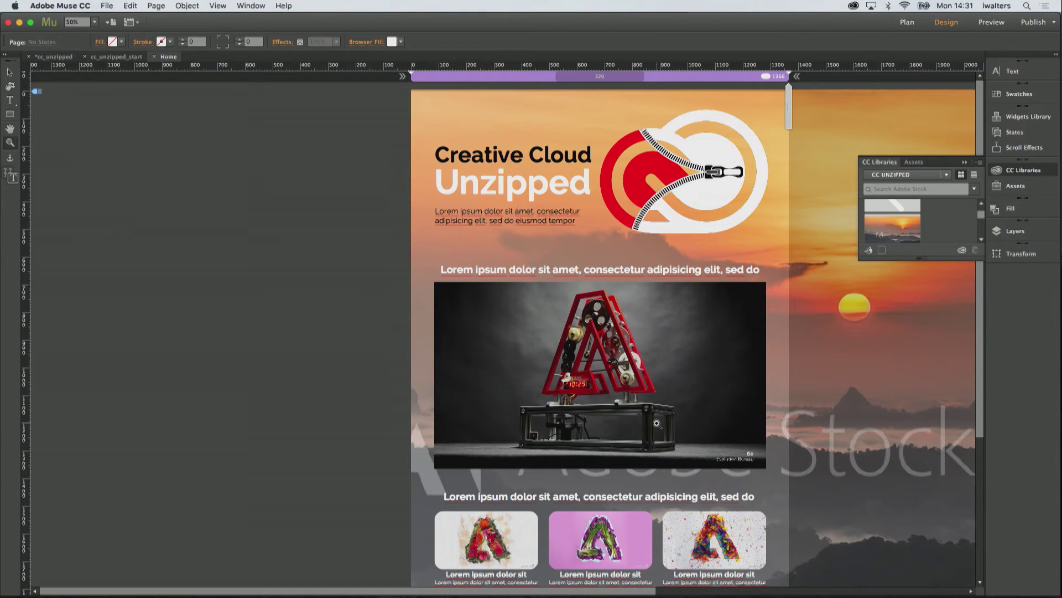
{"action": "left_click", "coordinate": [110, 57]}
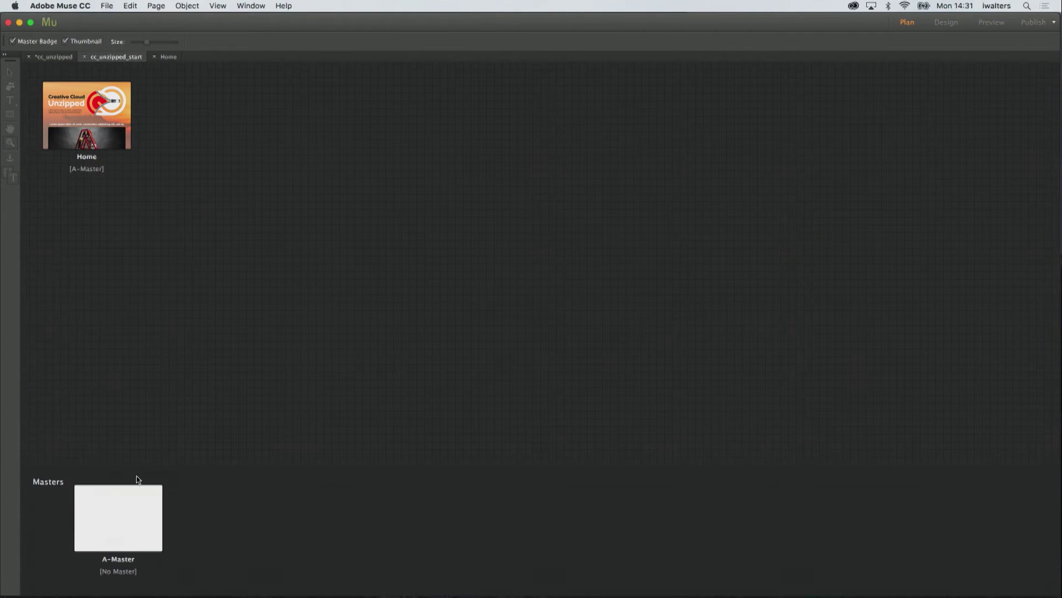
{"action": "double_click", "coordinate": [115, 509]}
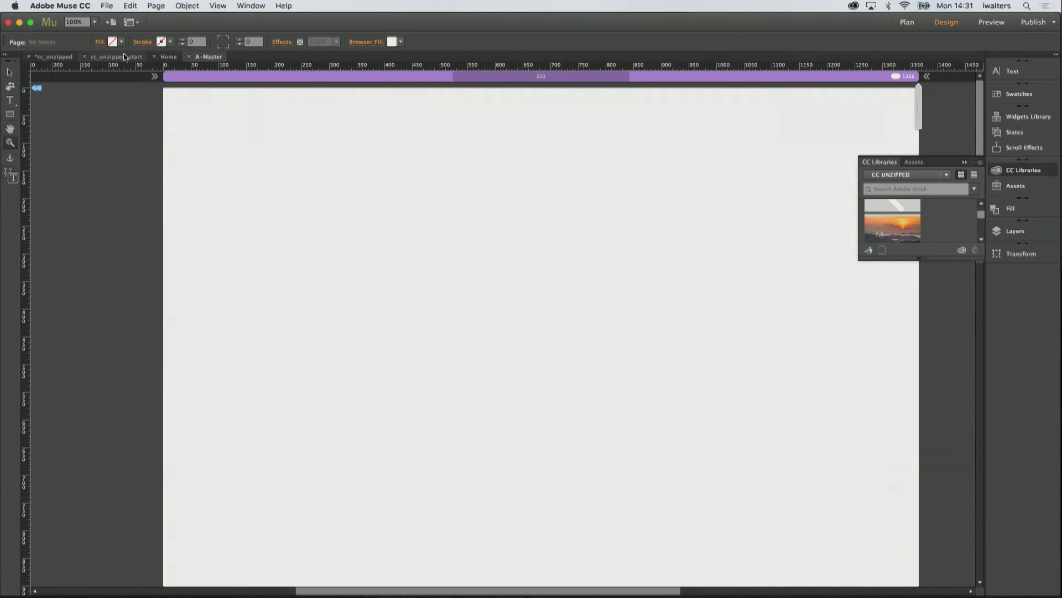
Add four blank top-level pages after Home in the cc_unzipped_start site plan
{"action": "left_click", "coordinate": [168, 57]}
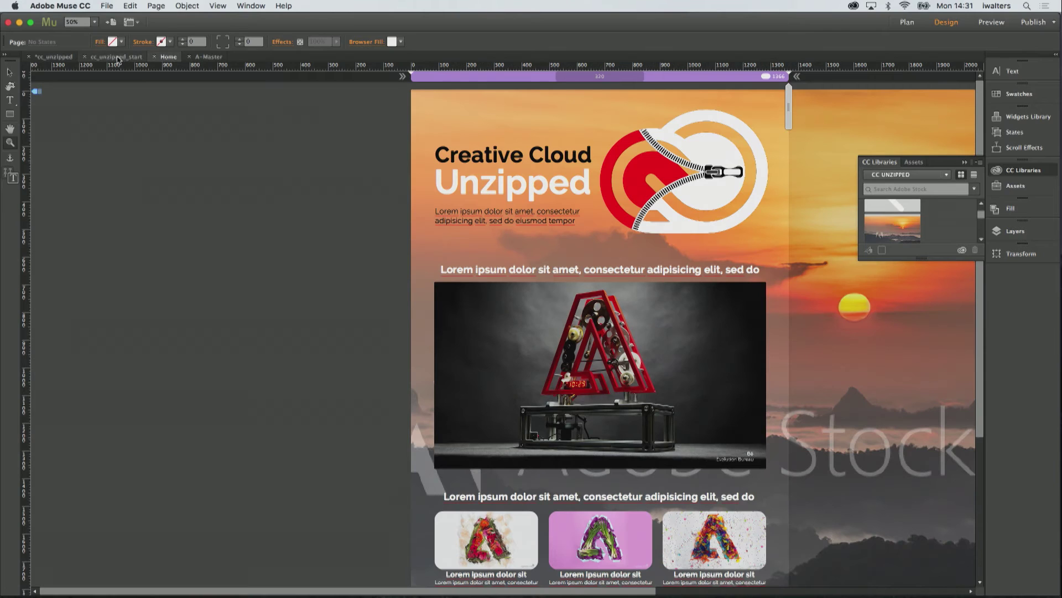
{"action": "left_click", "coordinate": [116, 57]}
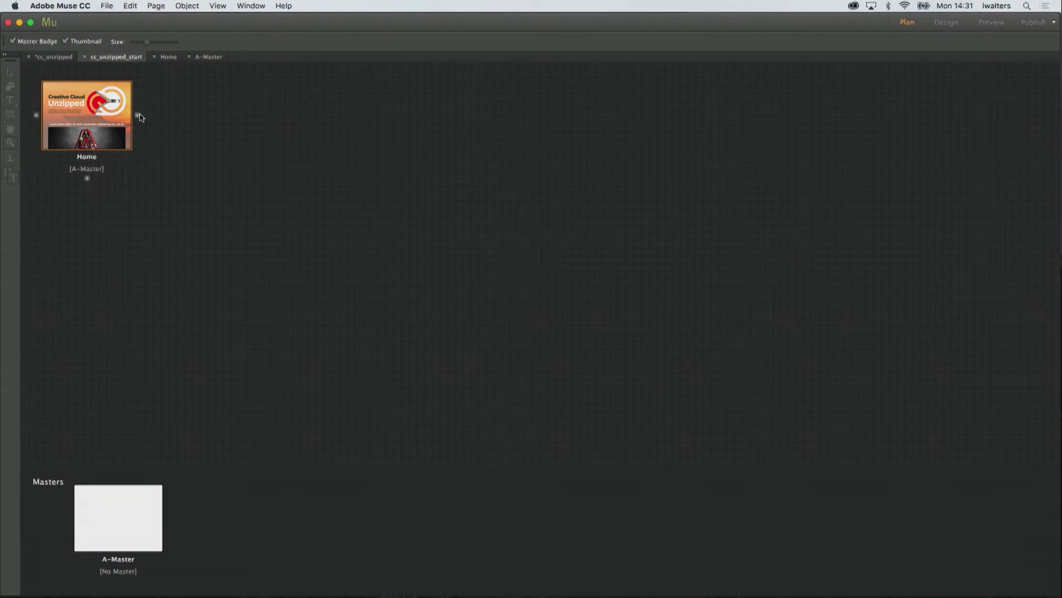
{"action": "left_click", "coordinate": [137, 114]}
{"action": "left_click", "coordinate": [246, 116]}
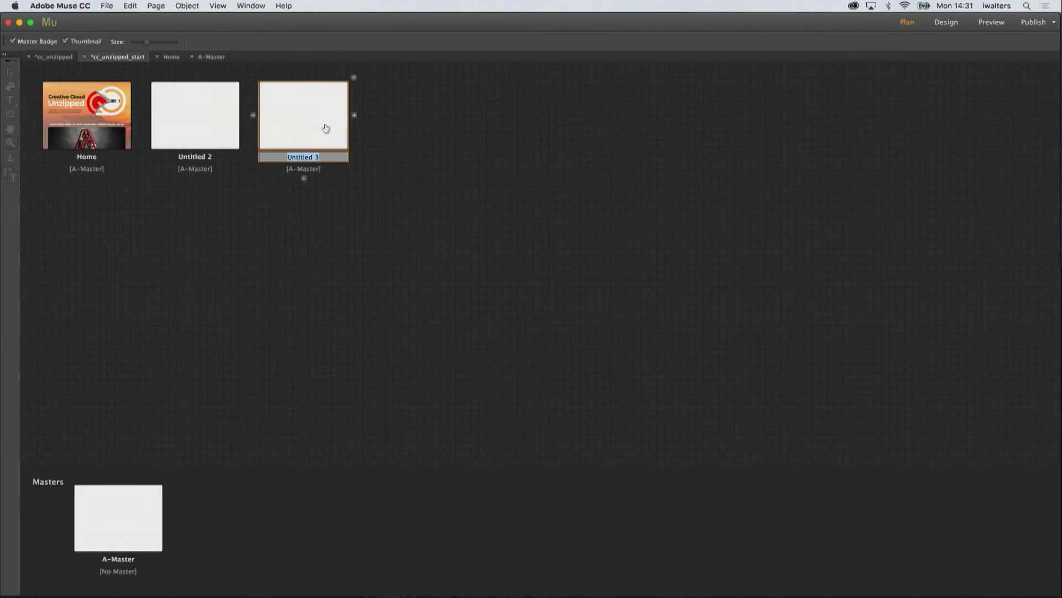
{"action": "left_click", "coordinate": [355, 115]}
{"action": "left_click", "coordinate": [462, 115]}
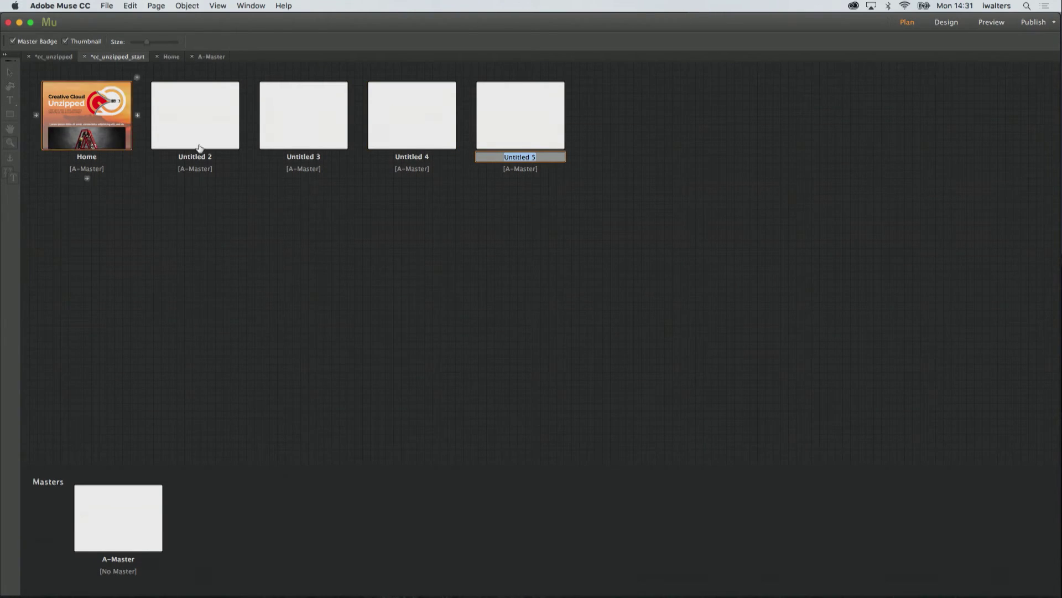
Place a Horizontal menu widget on the A-Master page at about X 473, Y 99
{"action": "left_click", "coordinate": [210, 58]}
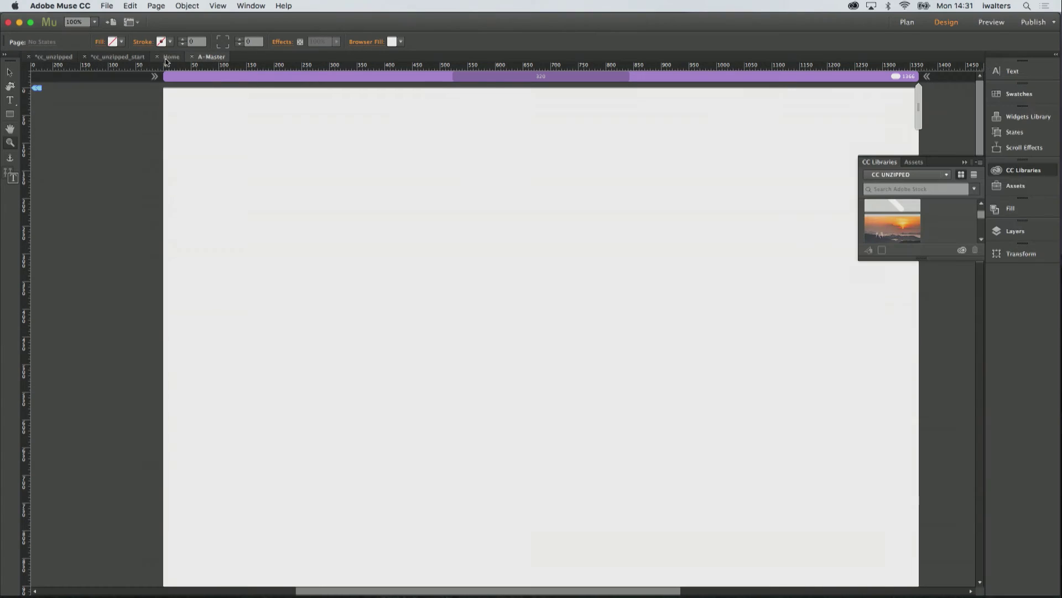
{"action": "left_click", "coordinate": [1018, 117]}
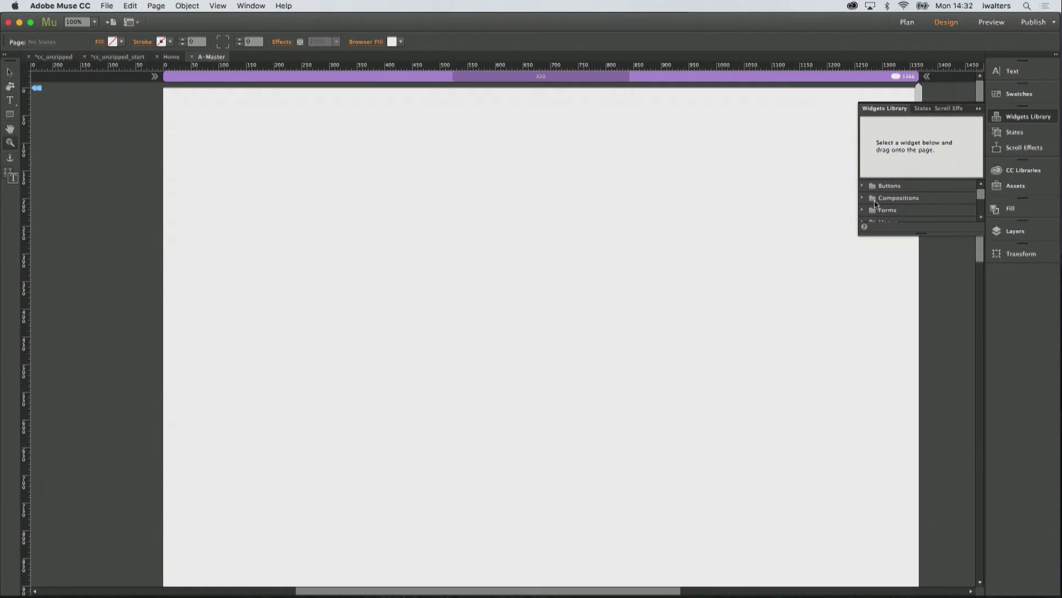
{"action": "scroll", "coordinate": [913, 193], "scroll_direction": "down", "scroll_amount": 3}
{"action": "scroll", "coordinate": [913, 193], "scroll_direction": "up", "scroll_amount": 3}
{"action": "left_click", "coordinate": [865, 186]}
{"action": "left_click", "coordinate": [863, 186]}
{"action": "scroll", "coordinate": [892, 199], "scroll_direction": "down", "scroll_amount": 3}
{"action": "left_click_drag", "start_coordinate": [983, 212], "coordinate": [983, 186]}
{"action": "left_click_drag", "start_coordinate": [918, 233], "coordinate": [918, 374]}
{"action": "left_click", "coordinate": [861, 221]}
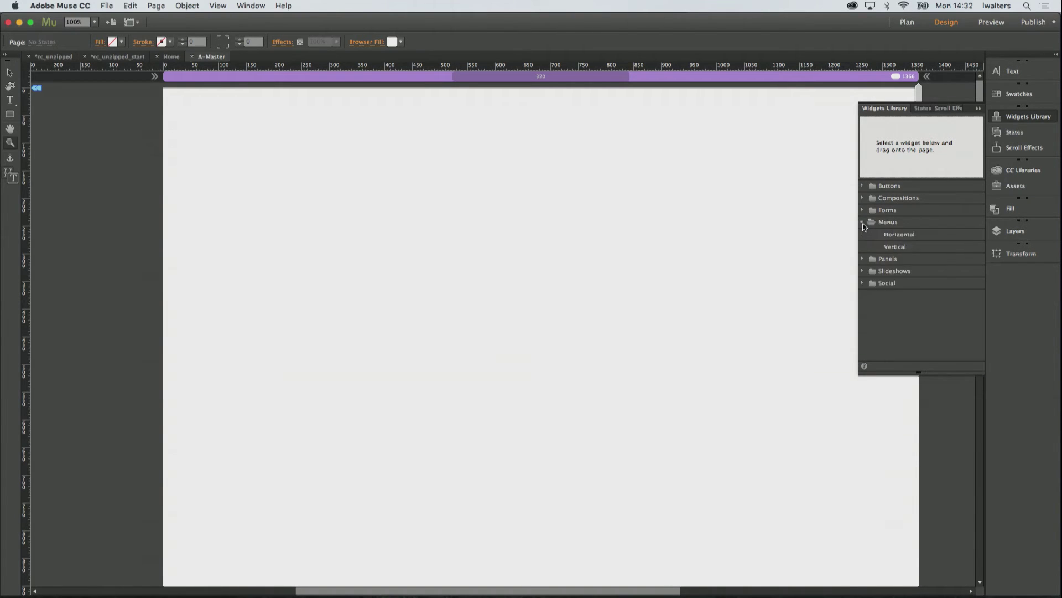
{"action": "left_click_drag", "start_coordinate": [918, 235], "coordinate": [425, 145]}
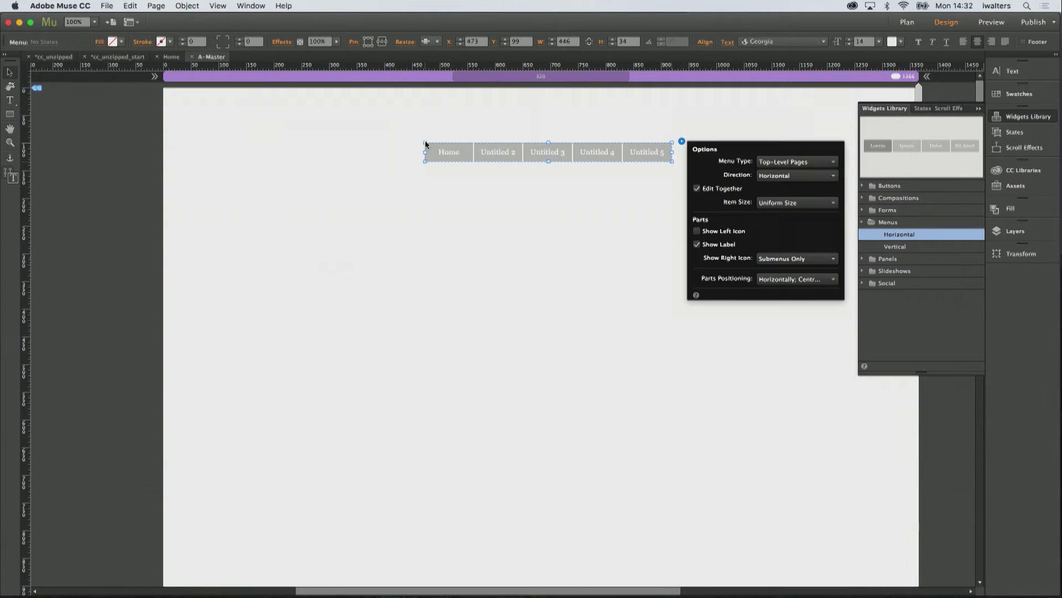
Select the whole menu and set its resize behaviour to Stretch to Browser Width
{"action": "left_click", "coordinate": [649, 150]}
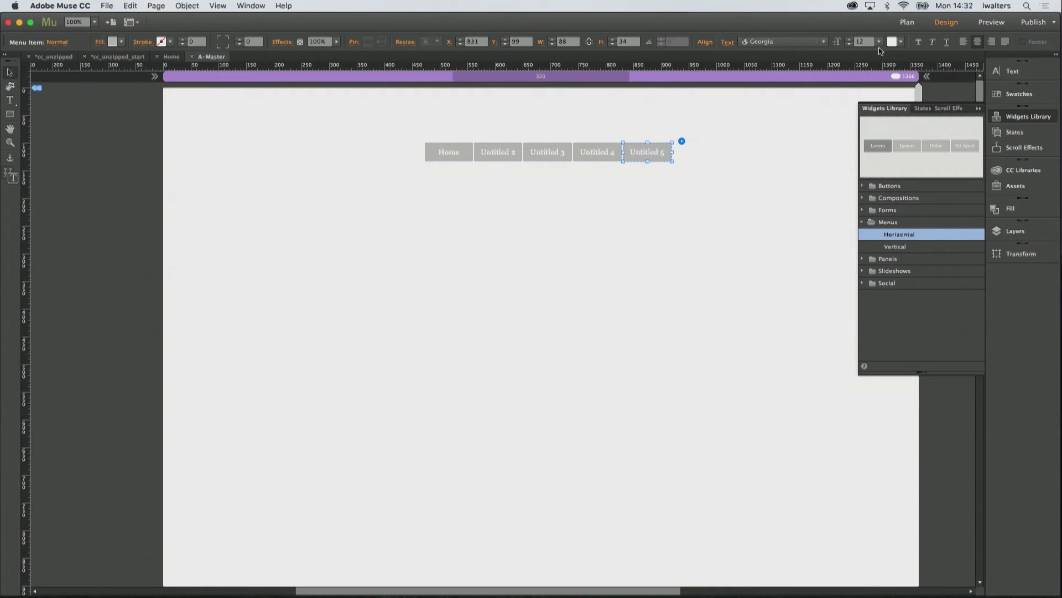
{"action": "left_click", "coordinate": [646, 138]}
{"action": "left_click", "coordinate": [620, 148]}
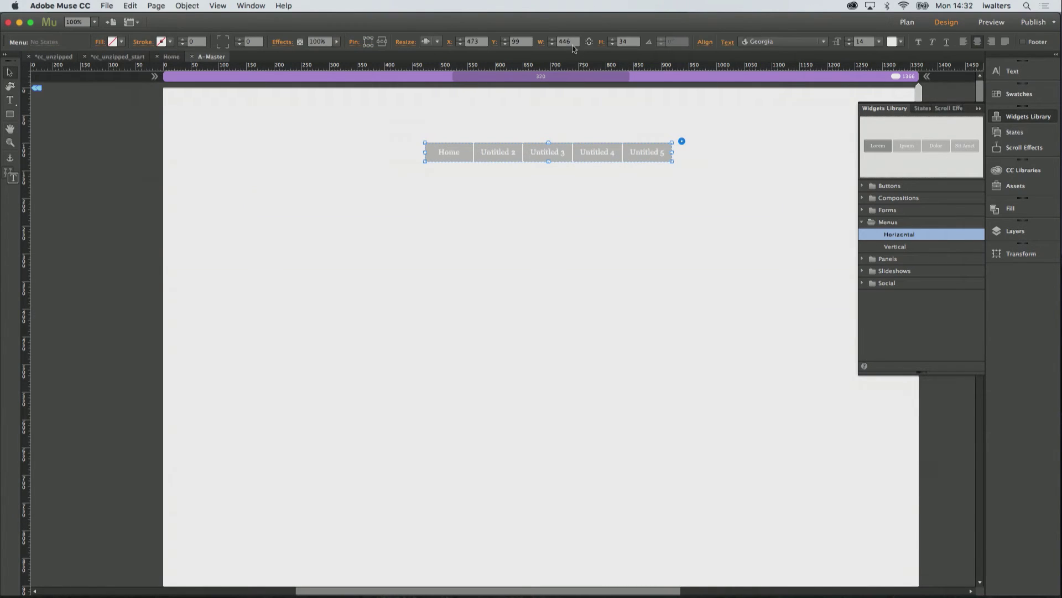
{"action": "left_click", "coordinate": [437, 42]}
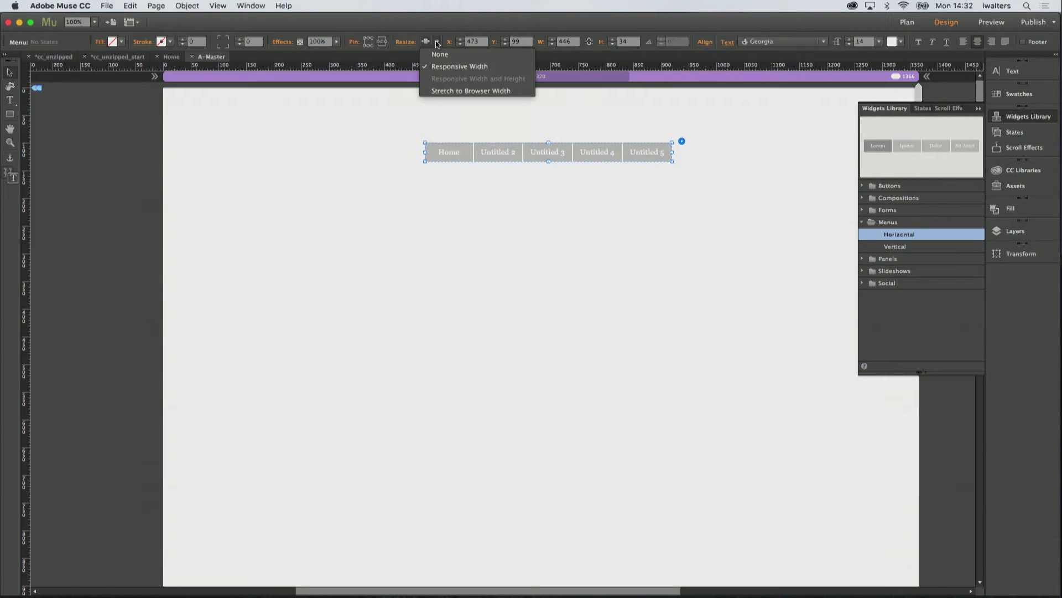
{"action": "left_click", "coordinate": [449, 91]}
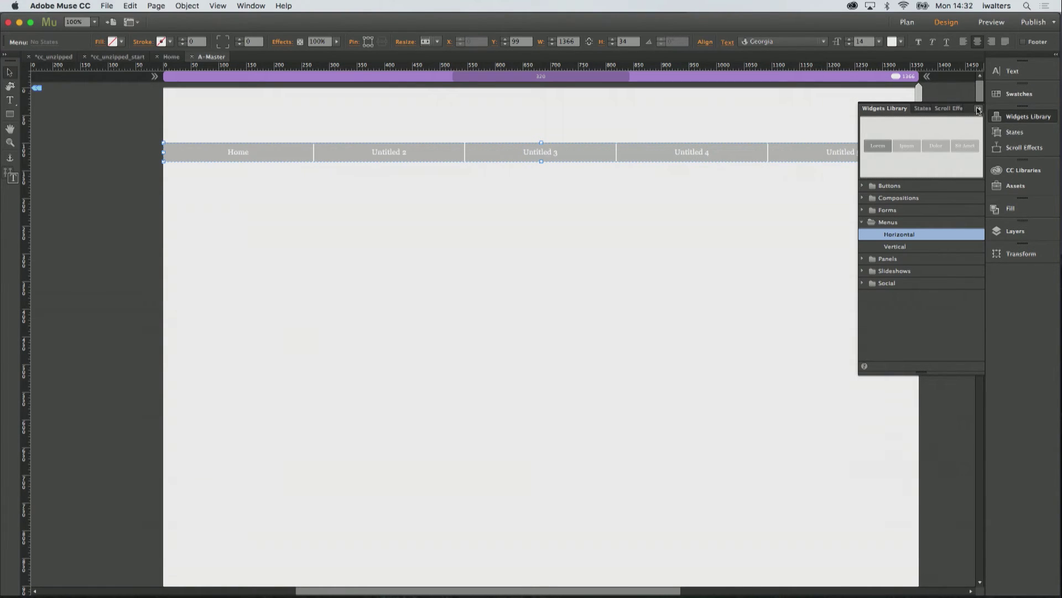
Move the full-width menu up near the master page's top edge and test its response to the page width
{"action": "left_click_drag", "start_coordinate": [657, 160], "coordinate": [656, 126]}
{"action": "mouse_move", "coordinate": [918, 108]}
{"action": "left_mouse_down"}
{"action": "mouse_move", "coordinate": [666, 107]}
{"action": "mouse_move", "coordinate": [922, 105]}
{"action": "left_mouse_up"}
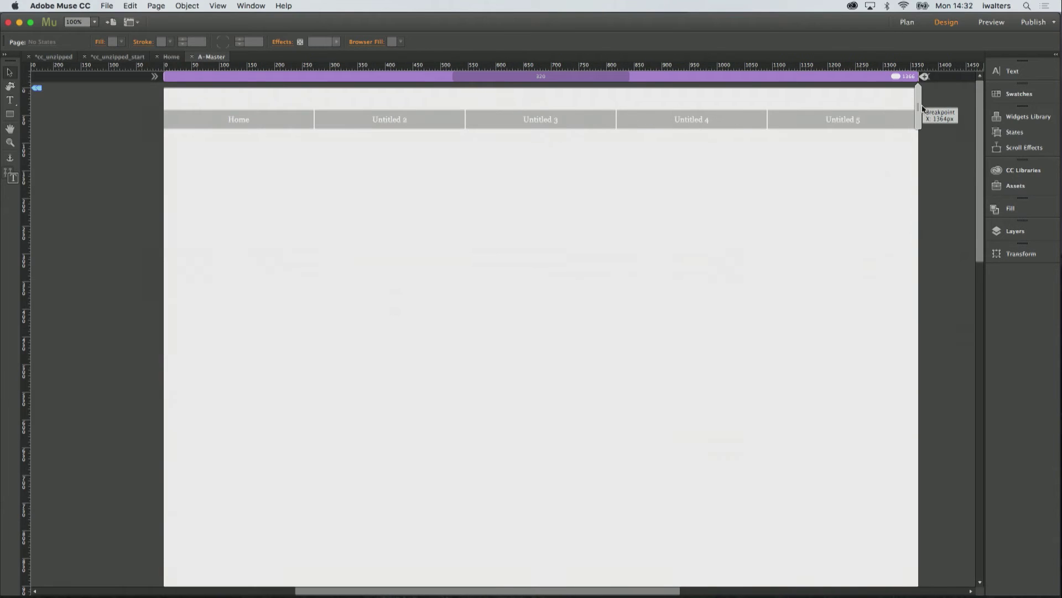
{"action": "left_click", "coordinate": [592, 145]}
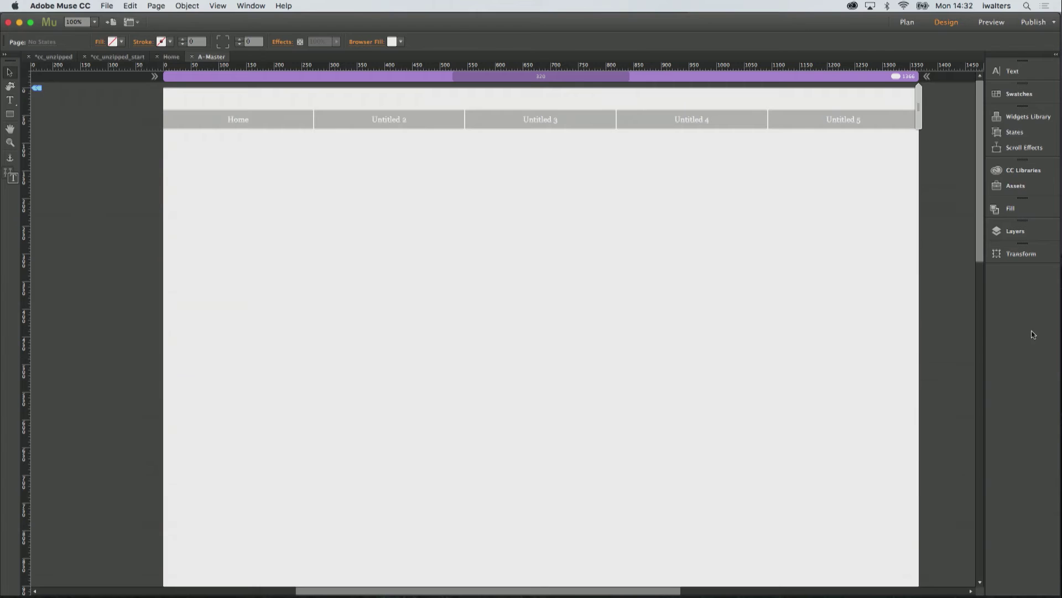
Set the sunrise image from the CC UNZIPPED library as the A-Master page fill
{"action": "left_click", "coordinate": [1018, 171]}
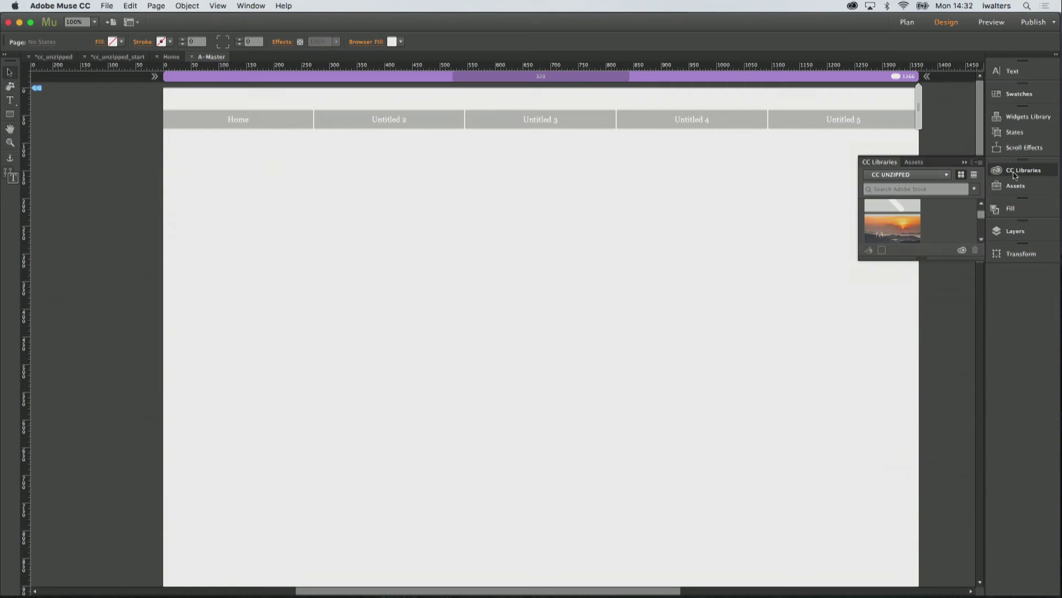
{"action": "right_click", "coordinate": [892, 229]}
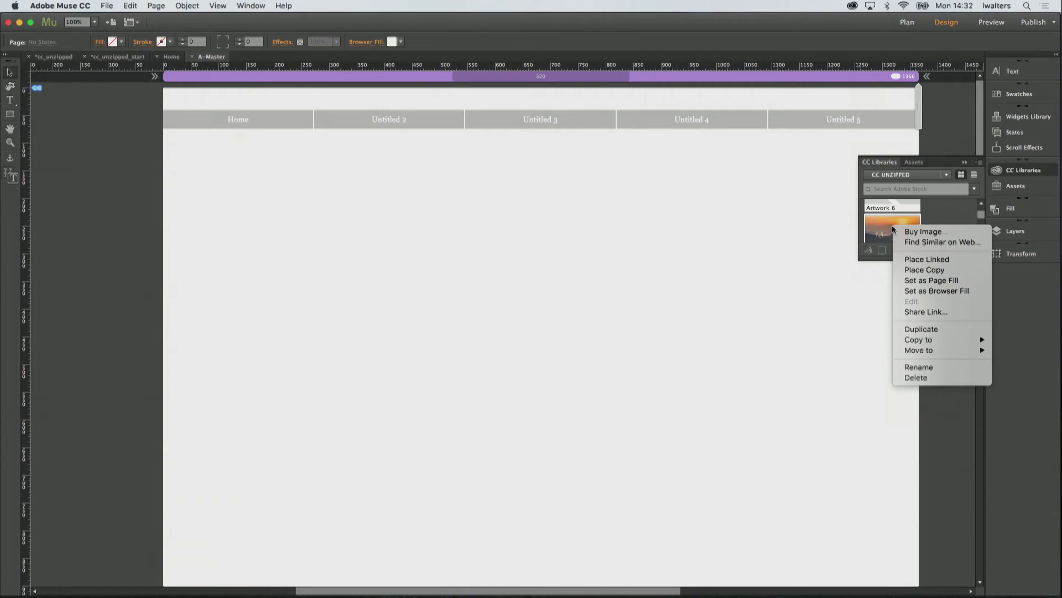
{"action": "left_click", "coordinate": [934, 281]}
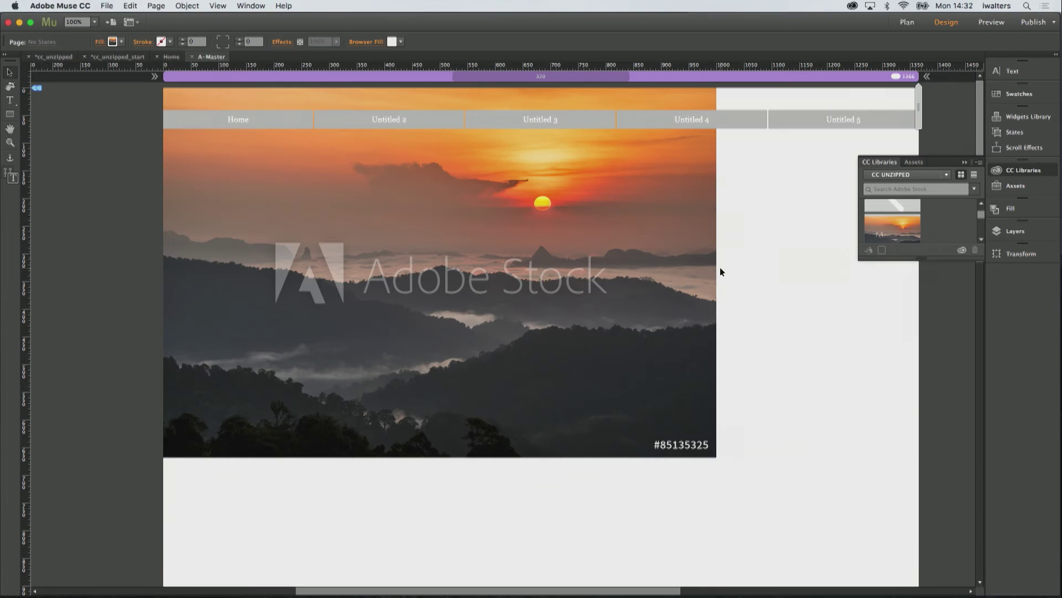
Set the page fill image's fitting to Scale To Fill and its position to top centre
{"action": "left_click", "coordinate": [1012, 209]}
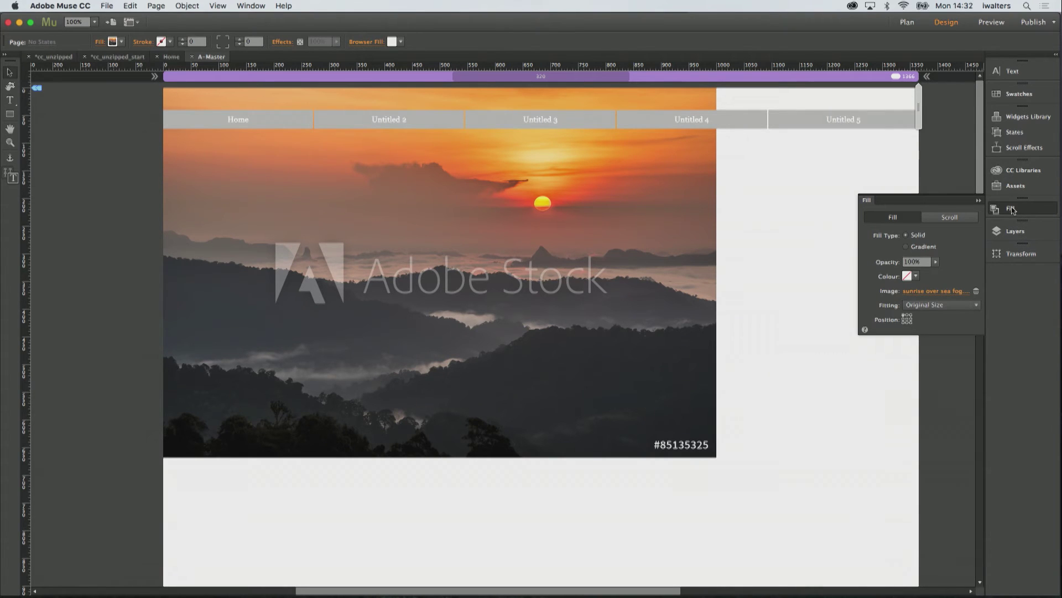
{"action": "left_click", "coordinate": [951, 305]}
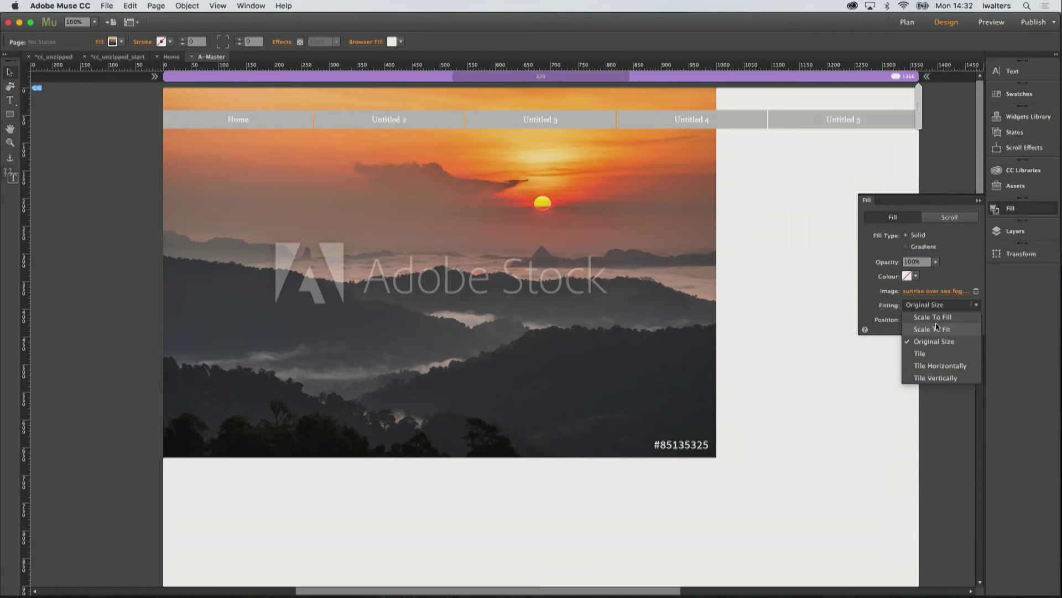
{"action": "left_click", "coordinate": [936, 319]}
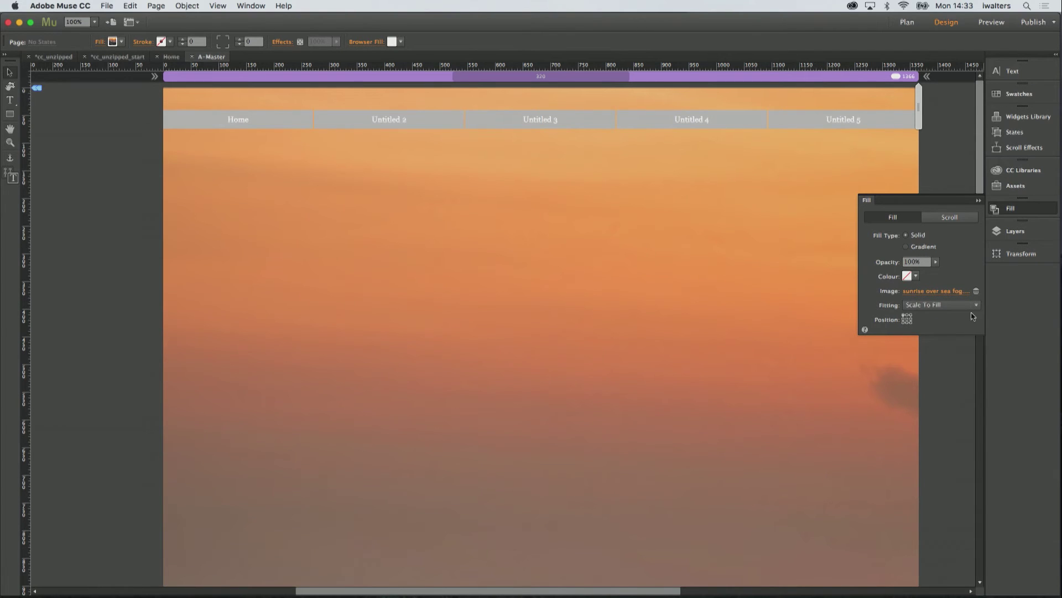
{"action": "left_click", "coordinate": [909, 316]}
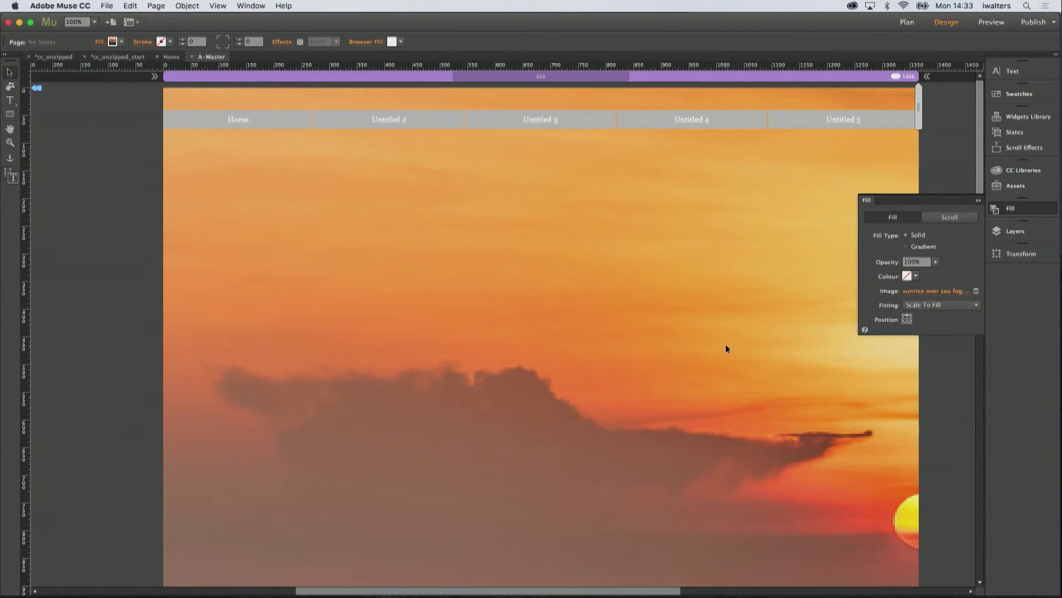
Test how the sunrise background fill on the A-Master page responds to different page widths
{"action": "left_click", "coordinate": [10, 142]}
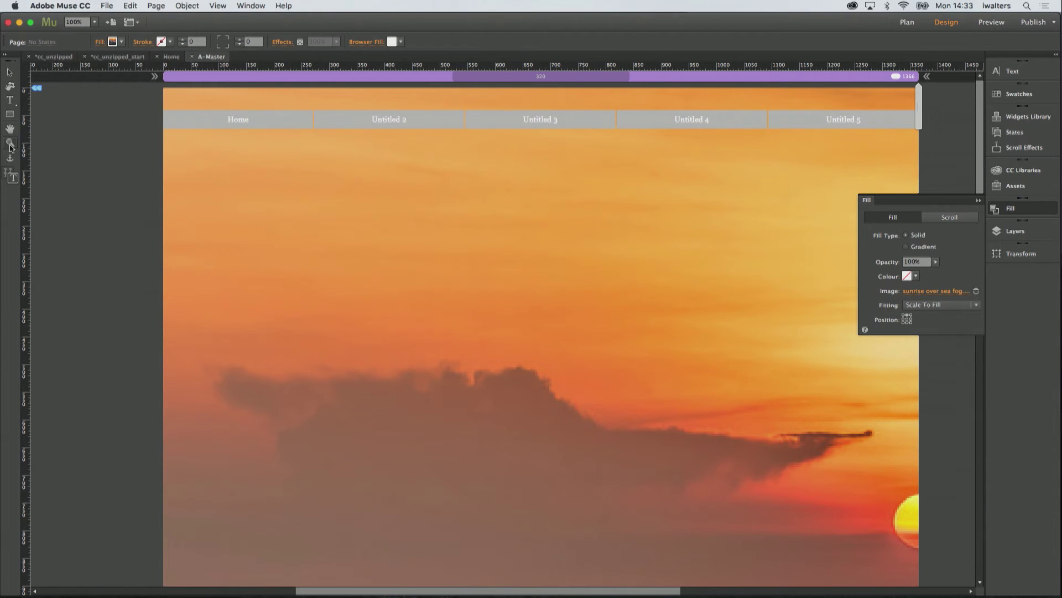
{"action": "left_click", "coordinate": [488, 293], "text": "alt"}
{"action": "left_click", "coordinate": [501, 294], "text": "alt"}
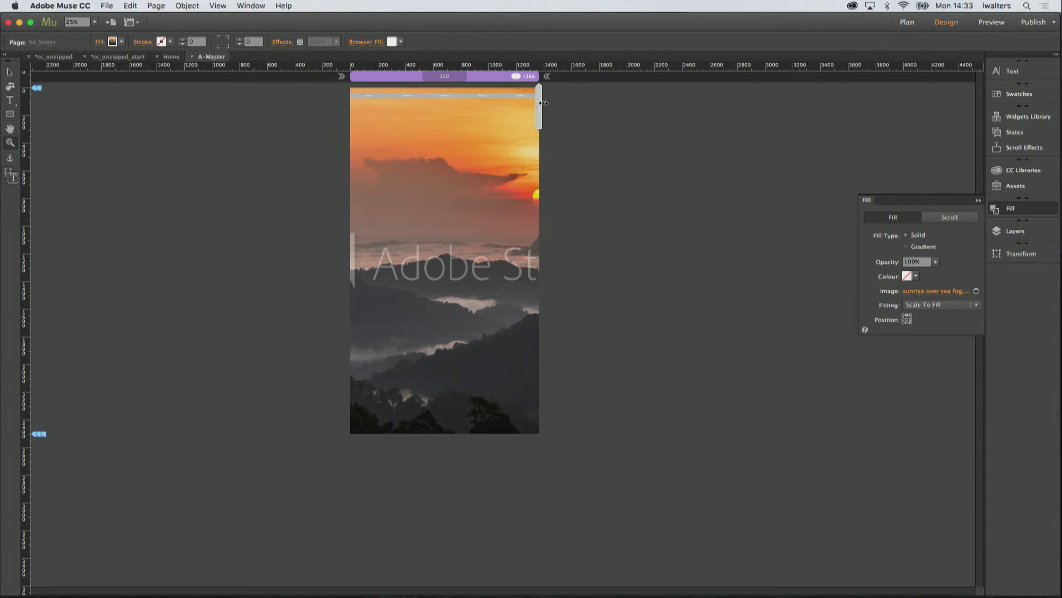
{"action": "left_click_drag", "start_coordinate": [538, 105], "coordinate": [451, 105]}
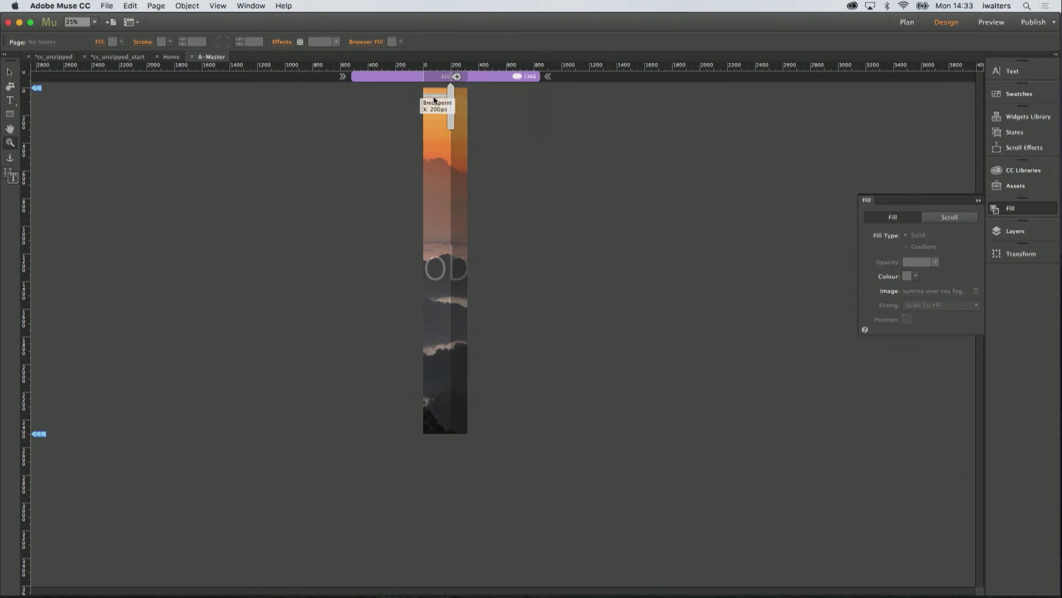
{"action": "mouse_move", "coordinate": [602, 115]}
{"action": "left_mouse_down"}
{"action": "mouse_move", "coordinate": [639, 122]}
{"action": "mouse_move", "coordinate": [516, 99]}
{"action": "mouse_move", "coordinate": [644, 108]}
{"action": "mouse_move", "coordinate": [448, 100]}
{"action": "left_mouse_up"}
{"action": "left_click", "coordinate": [434, 81]}
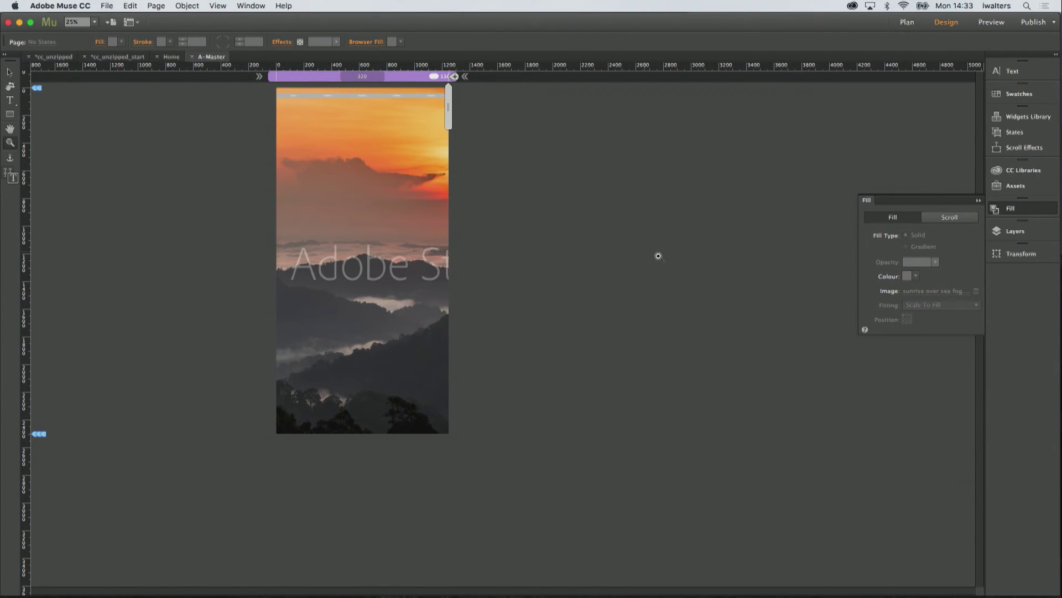
{"action": "left_click", "coordinate": [620, 240]}
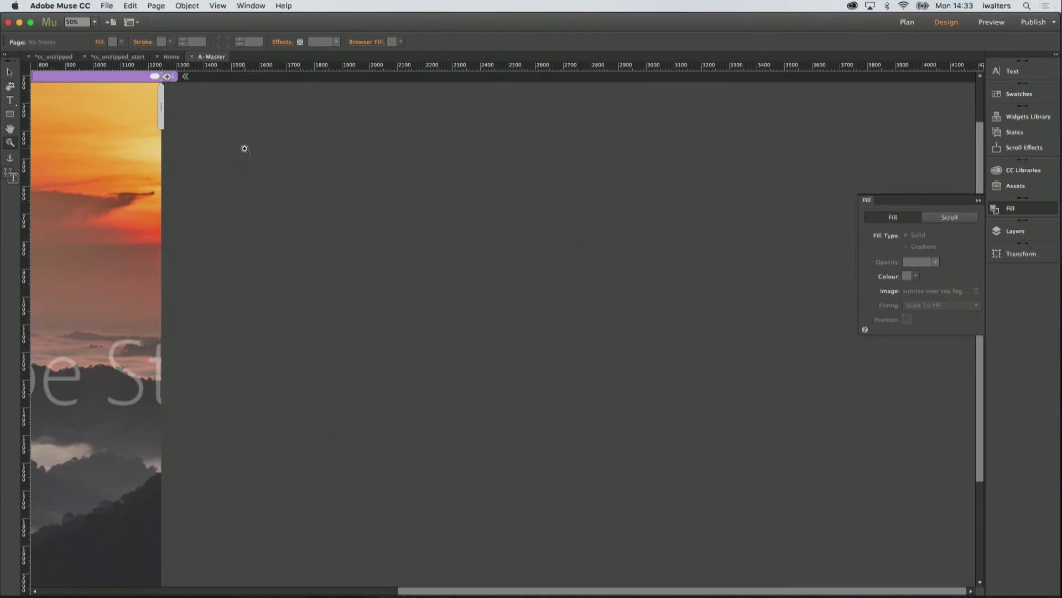
Copy the zipper logo, Creative Cloud Unzipped heading and intro text from the Home page to the top of the A-Master page
{"action": "left_click", "coordinate": [171, 56]}
{"action": "left_click", "coordinate": [680, 172]}
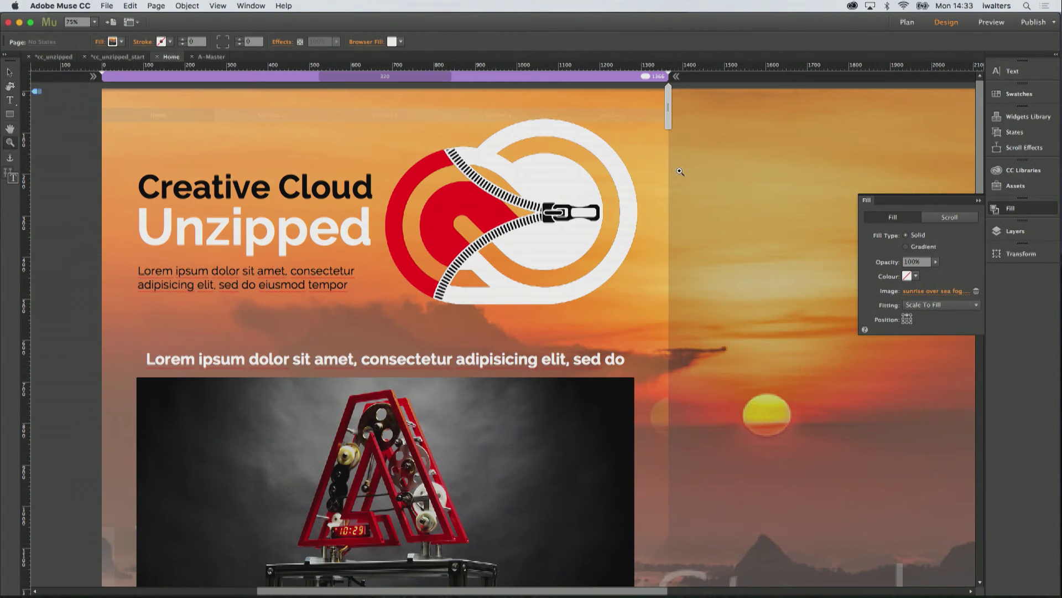
{"action": "left_click", "coordinate": [9, 73]}
{"action": "left_click", "coordinate": [427, 226]}
{"action": "left_click", "coordinate": [293, 243], "text": "shift"}
{"action": "left_click", "coordinate": [281, 284], "text": "shift"}
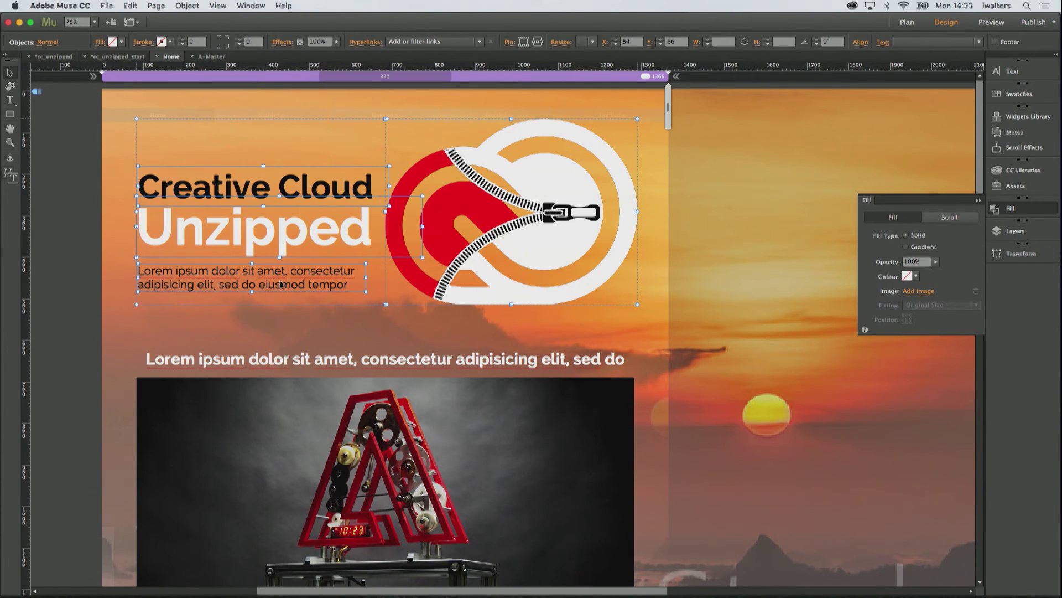
{"action": "left_click", "coordinate": [212, 56]}
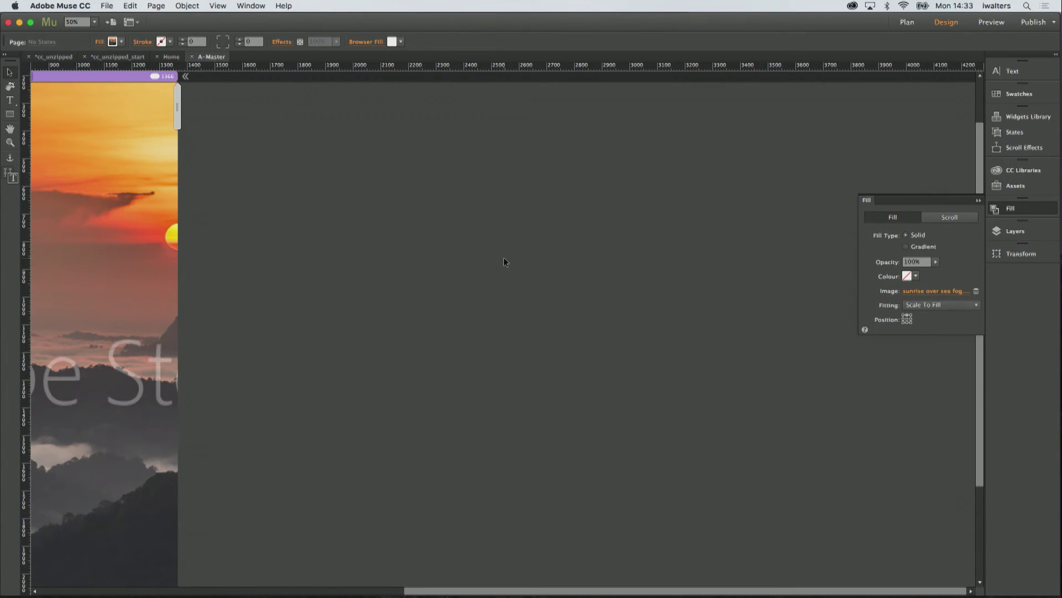
{"action": "left_click_drag", "start_coordinate": [639, 588], "coordinate": [450, 566]}
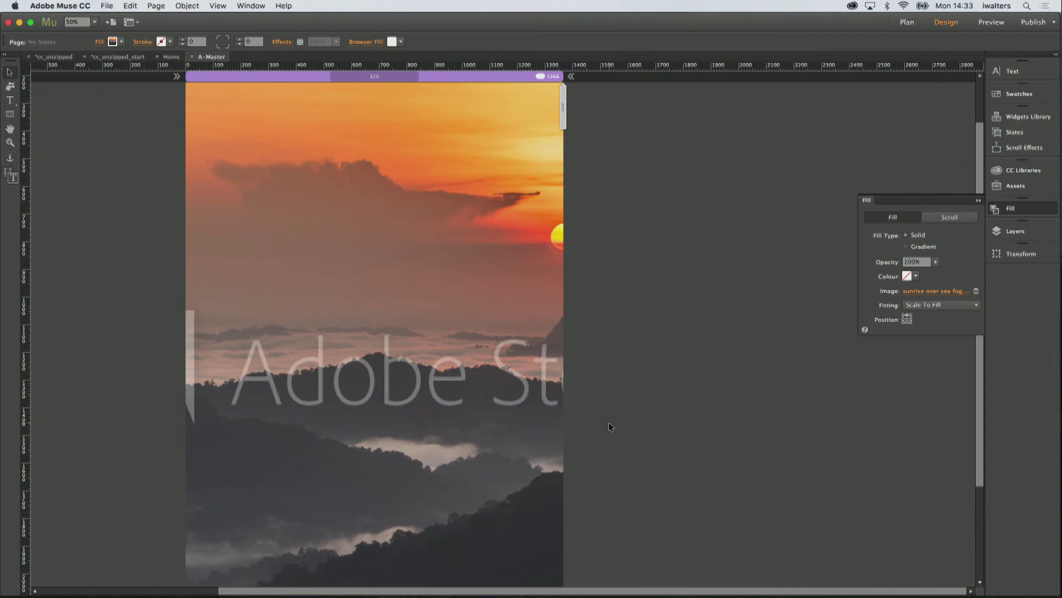
{"action": "key", "text": "super+v"}
{"action": "left_click_drag", "start_coordinate": [623, 305], "coordinate": [489, 140]}
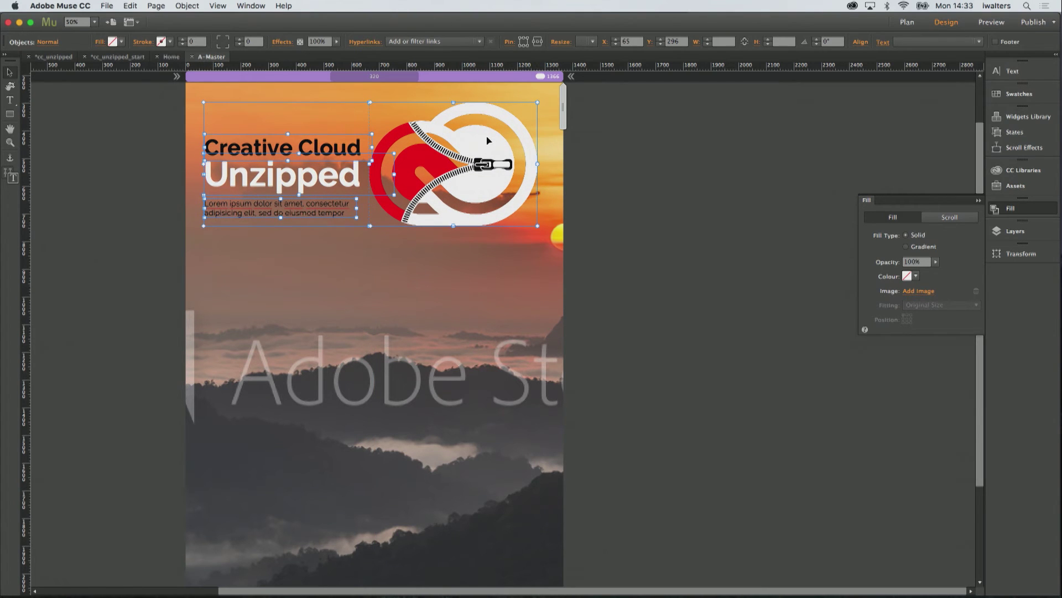
Group the pasted header elements and set the group's resize behaviour to Responsive Width
{"action": "right_click", "coordinate": [488, 141]}
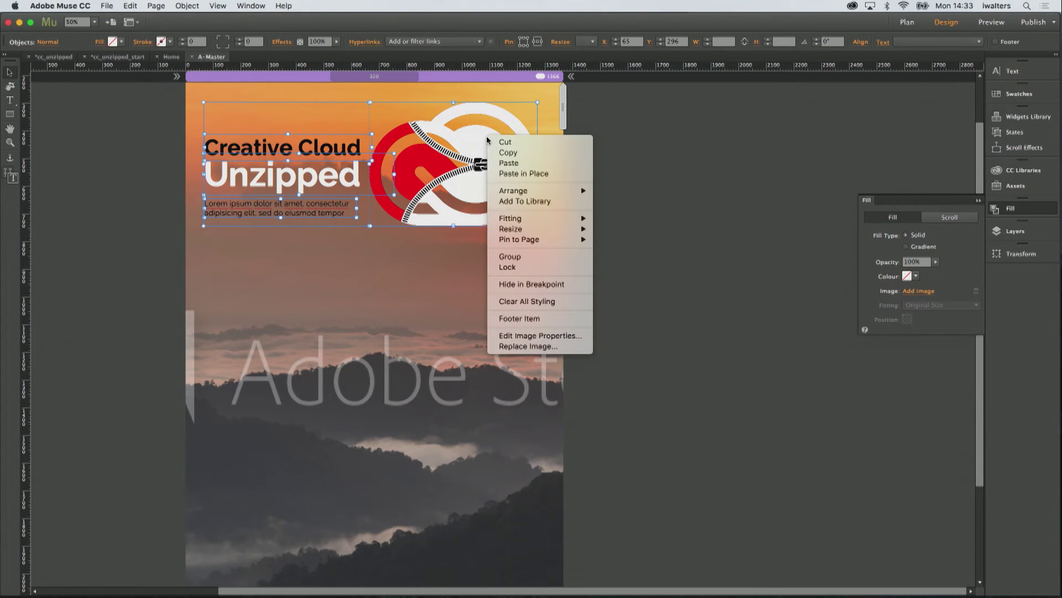
{"action": "left_click", "coordinate": [512, 257]}
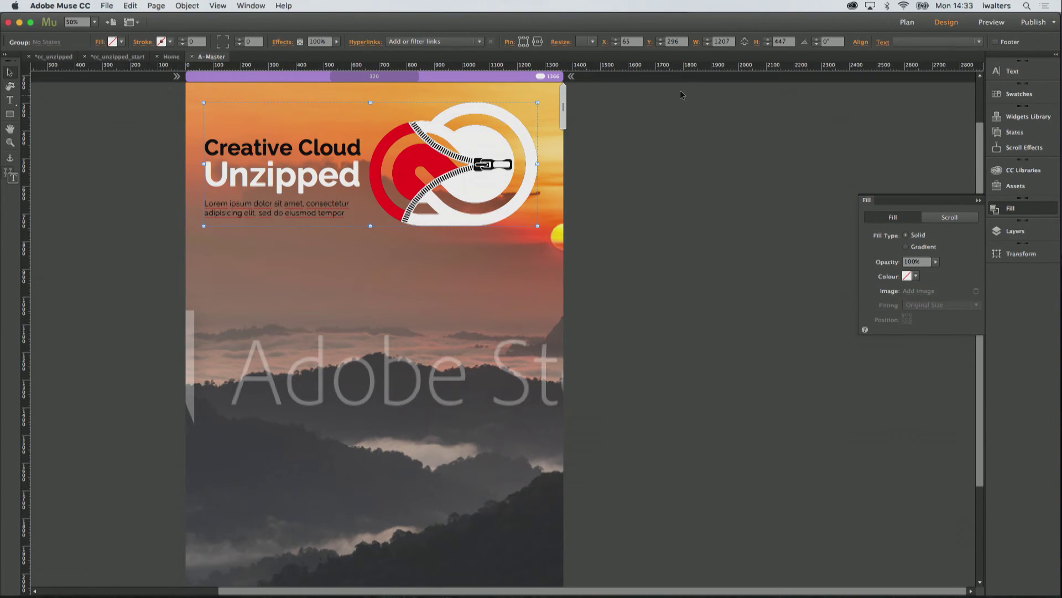
{"action": "left_click", "coordinate": [593, 43]}
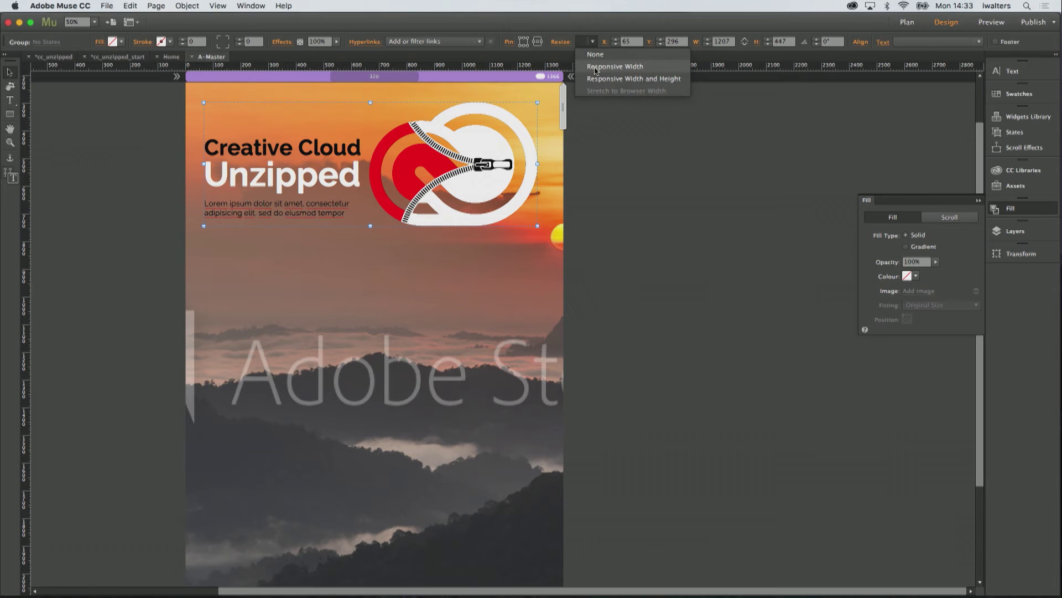
{"action": "left_click", "coordinate": [595, 67]}
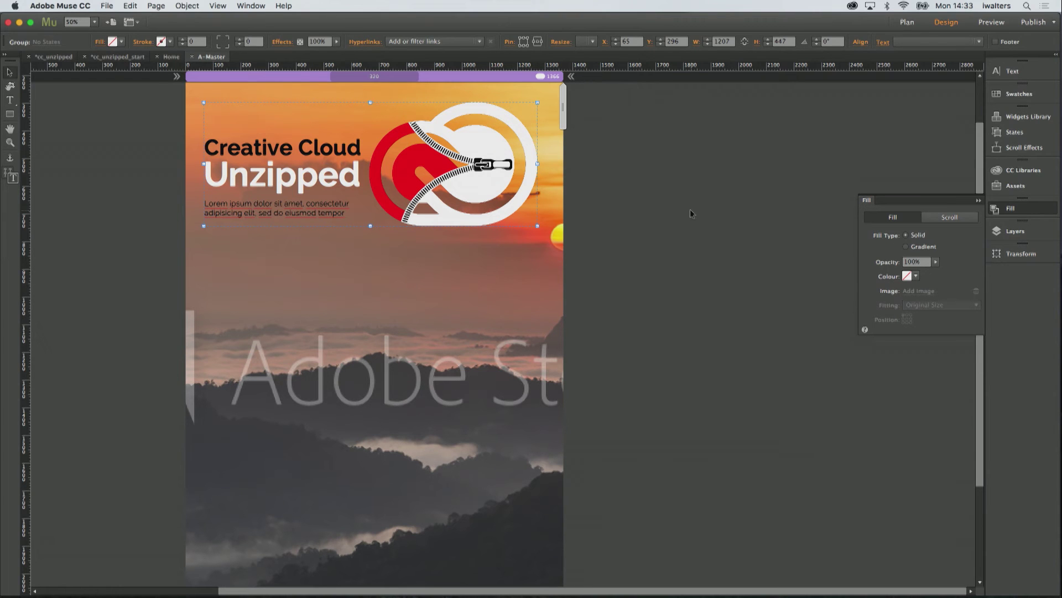
Test the header group against the page width, view the current breakpoint's properties, and add a breakpoint at 1074 px
{"action": "left_click_drag", "start_coordinate": [540, 109], "coordinate": [591, 158]}
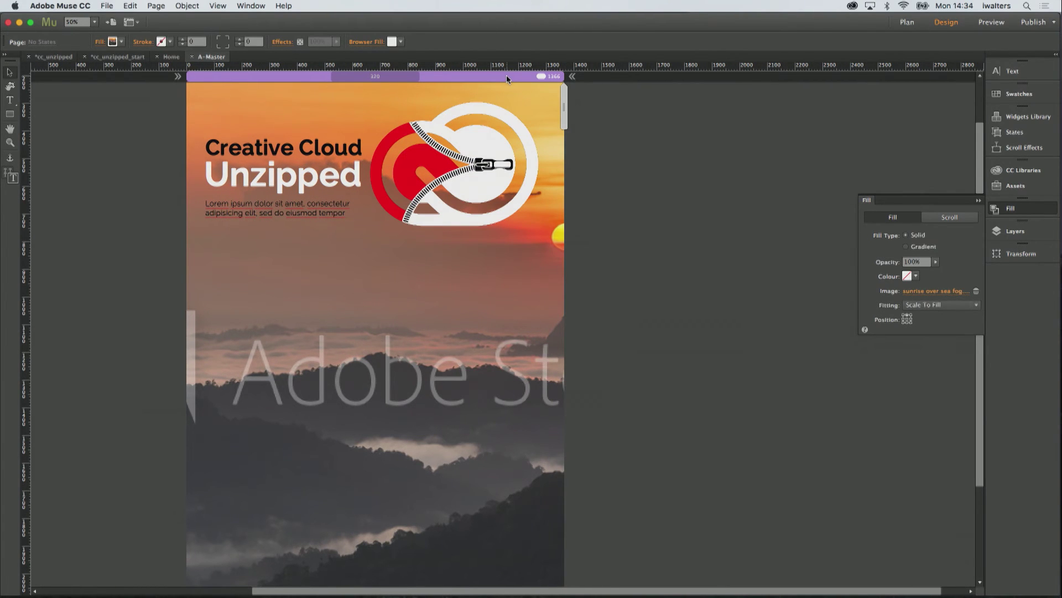
{"action": "double_click", "coordinate": [506, 76]}
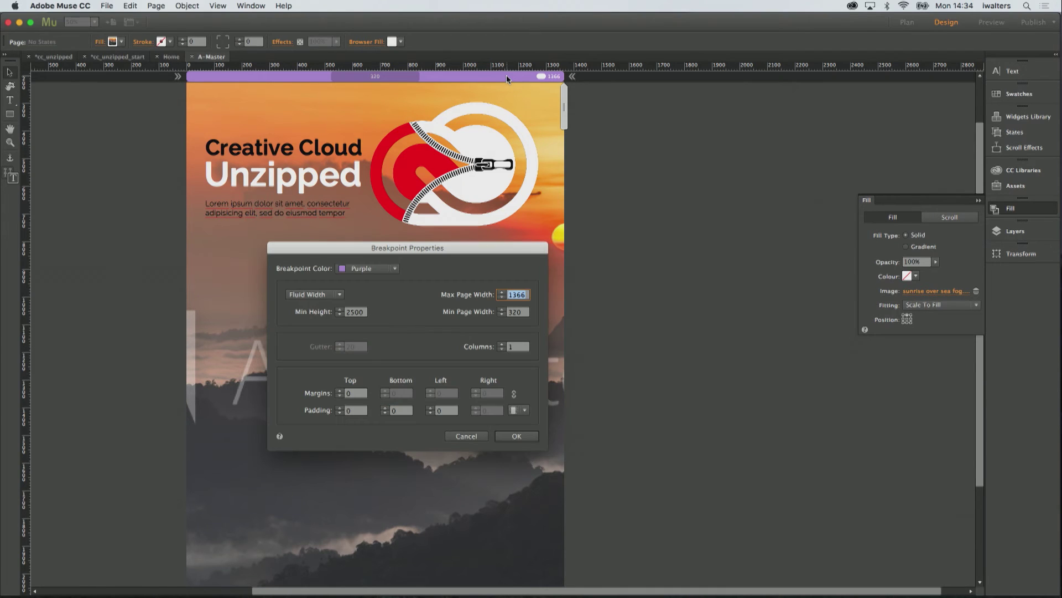
{"action": "left_click", "coordinate": [471, 437]}
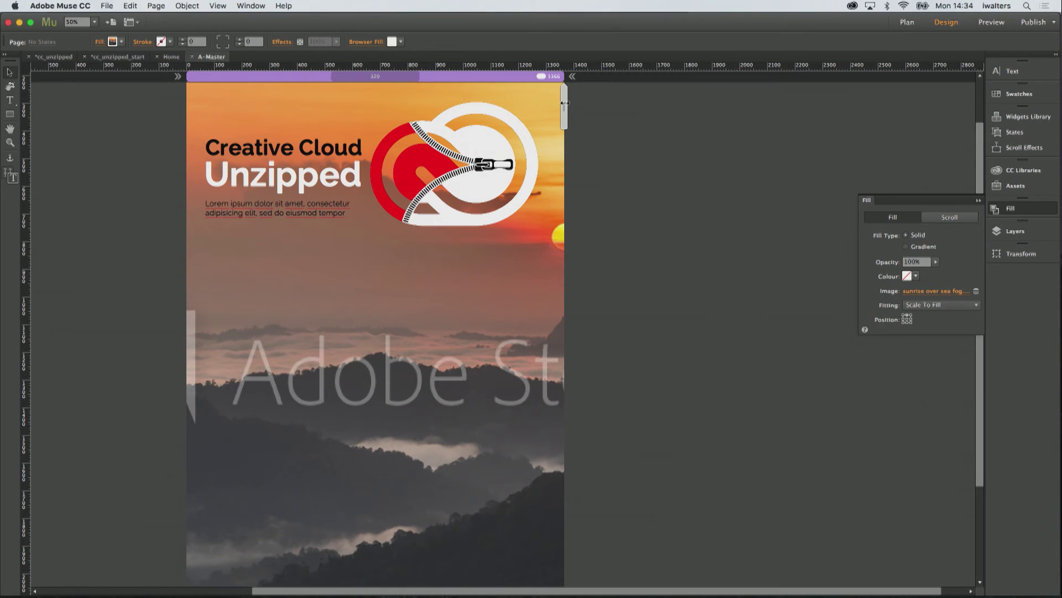
{"action": "left_click_drag", "start_coordinate": [534, 100], "coordinate": [525, 95]}
{"action": "left_click", "coordinate": [530, 76]}
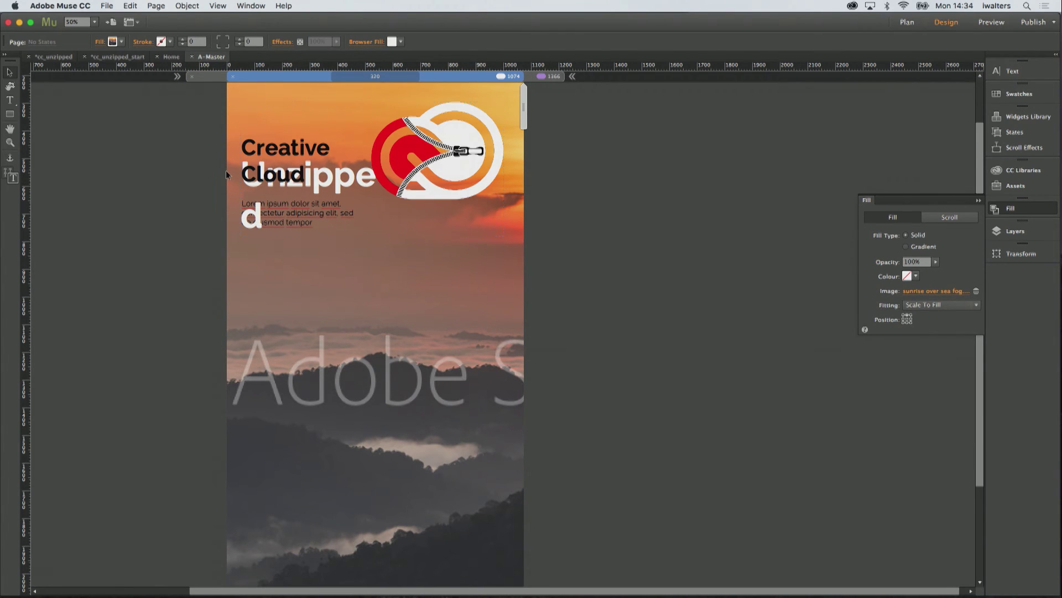
Move the Creative Cloud heading up clear of the Unzipped text and check the Format text across breakpoints setting
{"action": "left_click", "coordinate": [277, 150]}
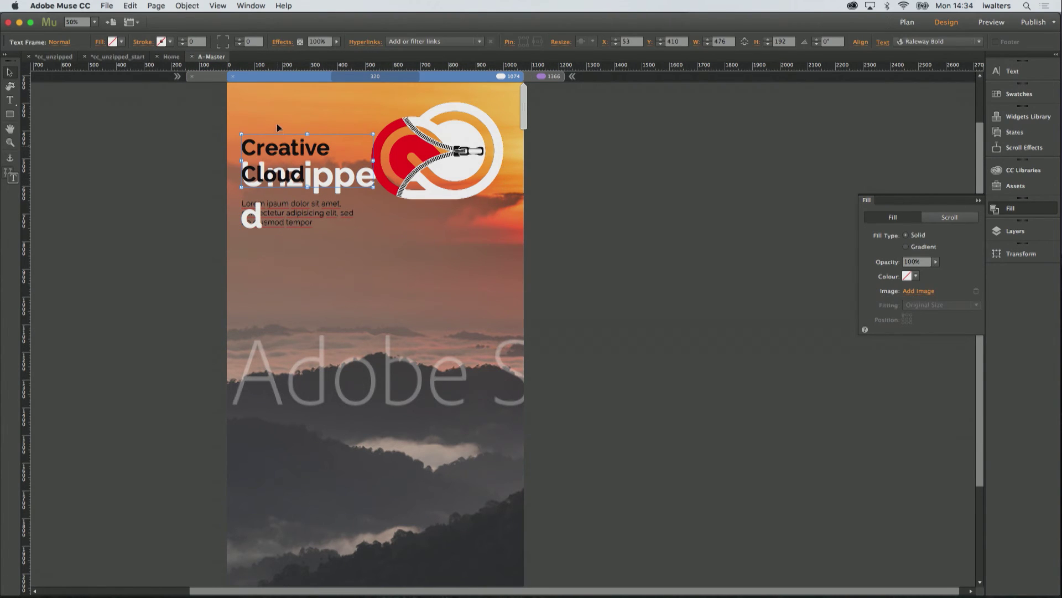
{"action": "left_click_drag", "start_coordinate": [277, 128], "coordinate": [278, 124]}
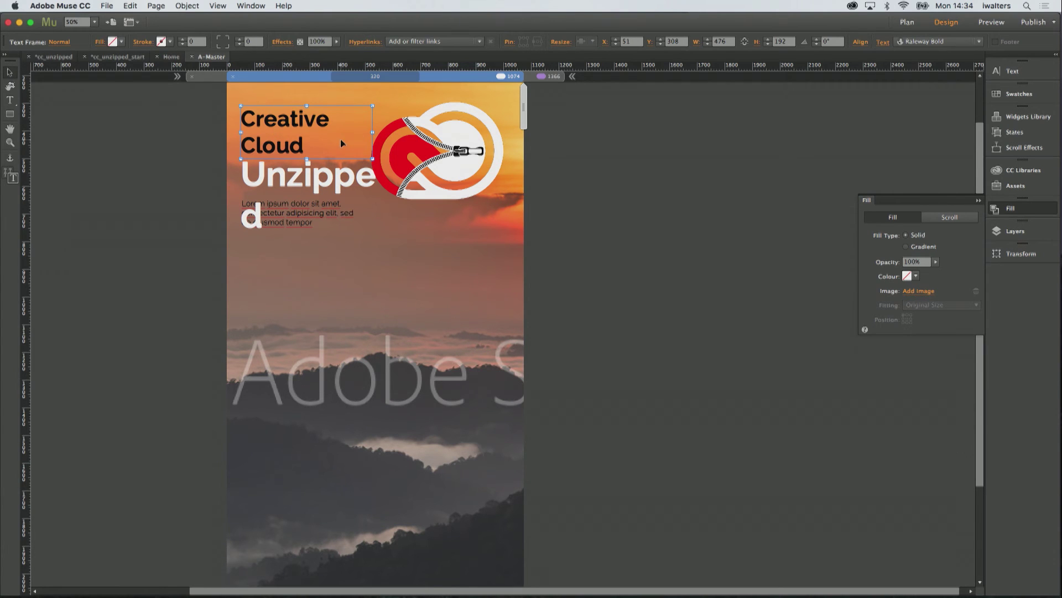
{"action": "left_click", "coordinate": [10, 174]}
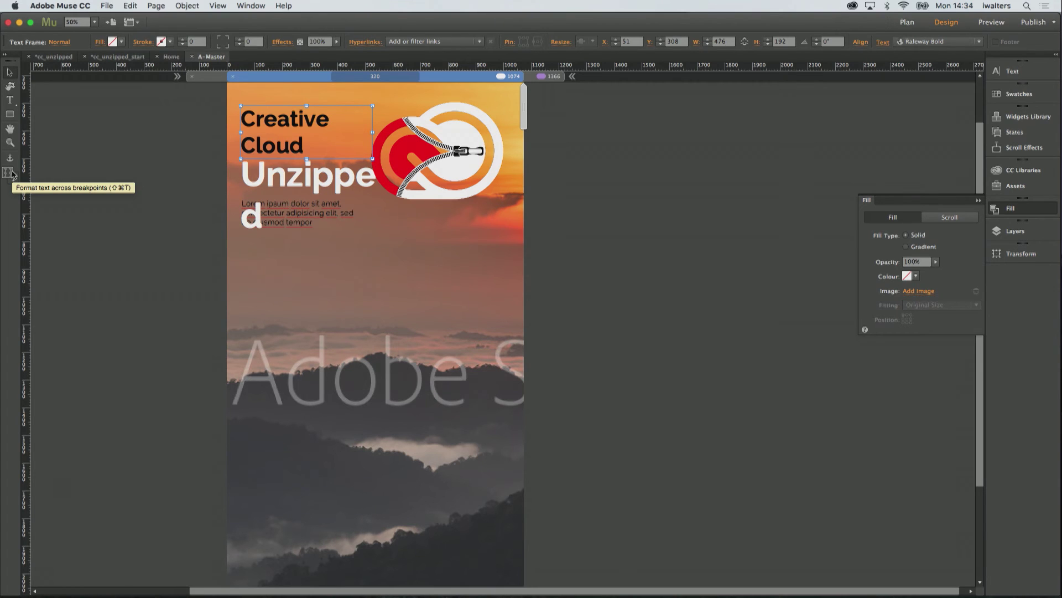
{"action": "left_click", "coordinate": [11, 175]}
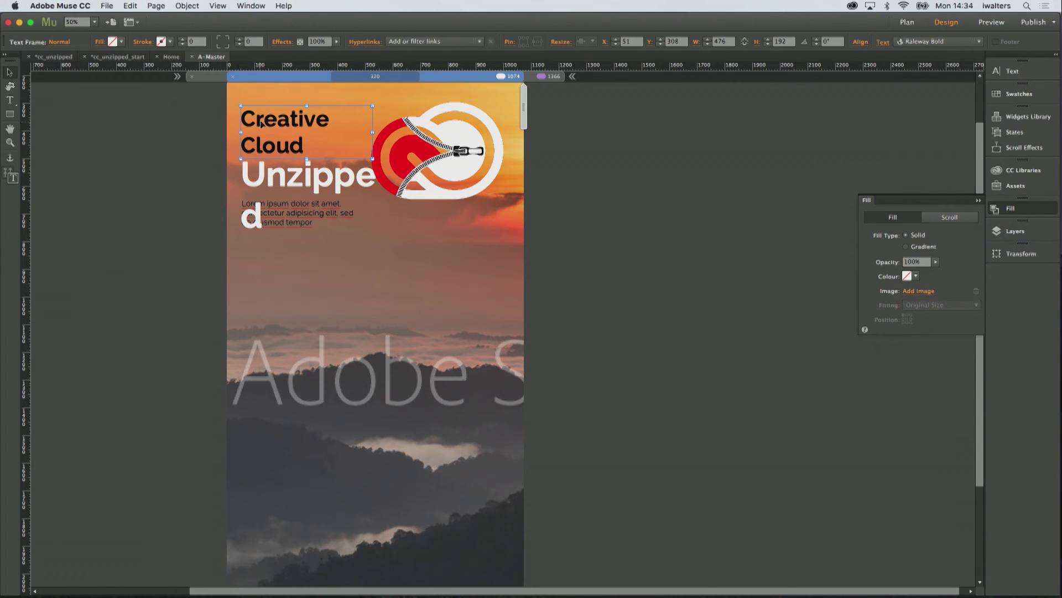
Reduce the Creative Cloud heading's font size to 64 at the 1074 px breakpoint
{"action": "triple_click", "coordinate": [247, 115]}
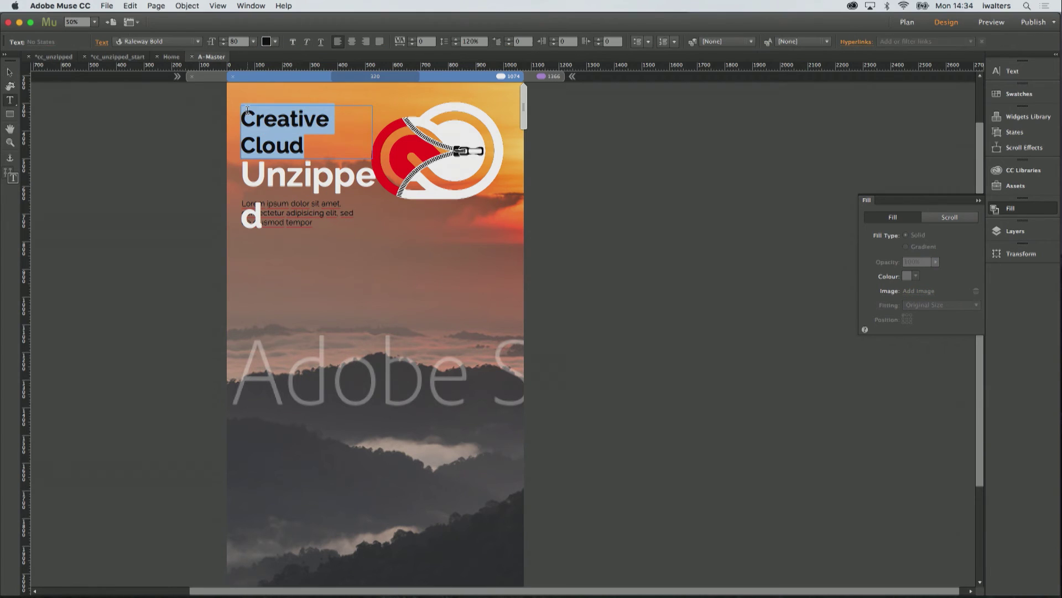
{"action": "left_click", "coordinate": [225, 44]}
{"action": "left_click", "coordinate": [225, 44]}
{"action": "left_click", "coordinate": [225, 44]}
{"action": "left_click", "coordinate": [226, 45]}
{"action": "left_click", "coordinate": [225, 44]}
{"action": "left_click", "coordinate": [225, 45]}
{"action": "left_click", "coordinate": [225, 44]}
{"action": "left_click", "coordinate": [226, 45]}
{"action": "left_click", "coordinate": [225, 44]}
{"action": "left_click", "coordinate": [225, 44]}
{"action": "left_click", "coordinate": [225, 44]}
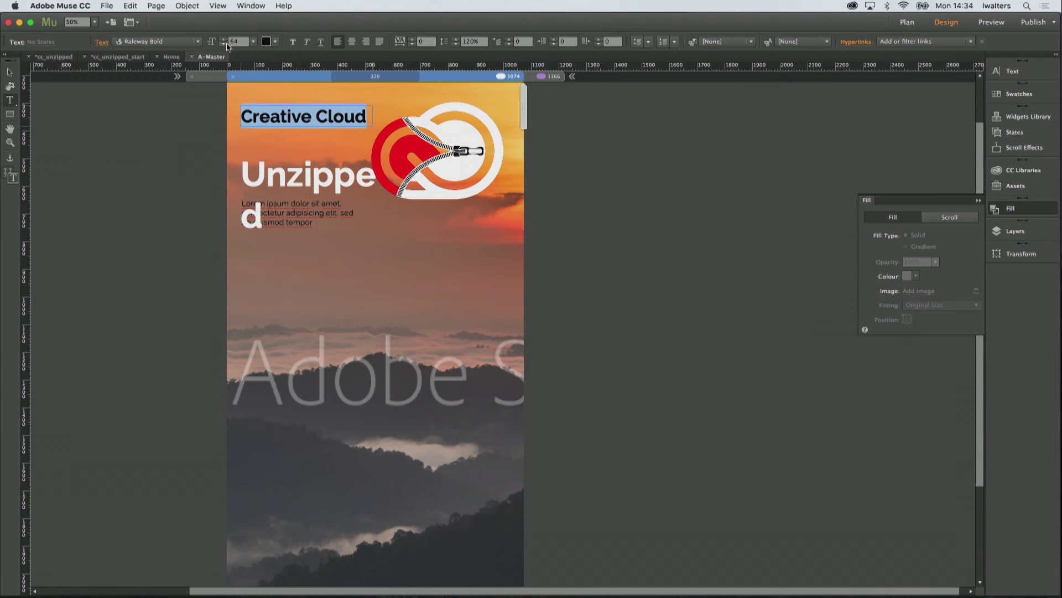
Move the Unzipped text frame up closer to the Creative Cloud heading
{"action": "double_click", "coordinate": [289, 161]}
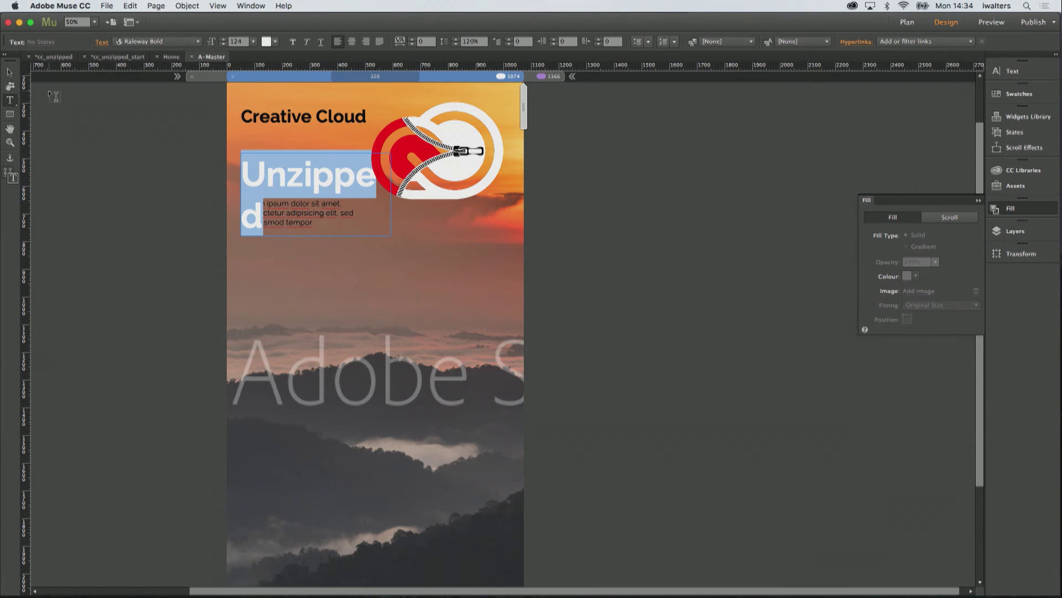
{"action": "left_click", "coordinate": [10, 70]}
{"action": "left_click_drag", "start_coordinate": [314, 173], "coordinate": [314, 150]}
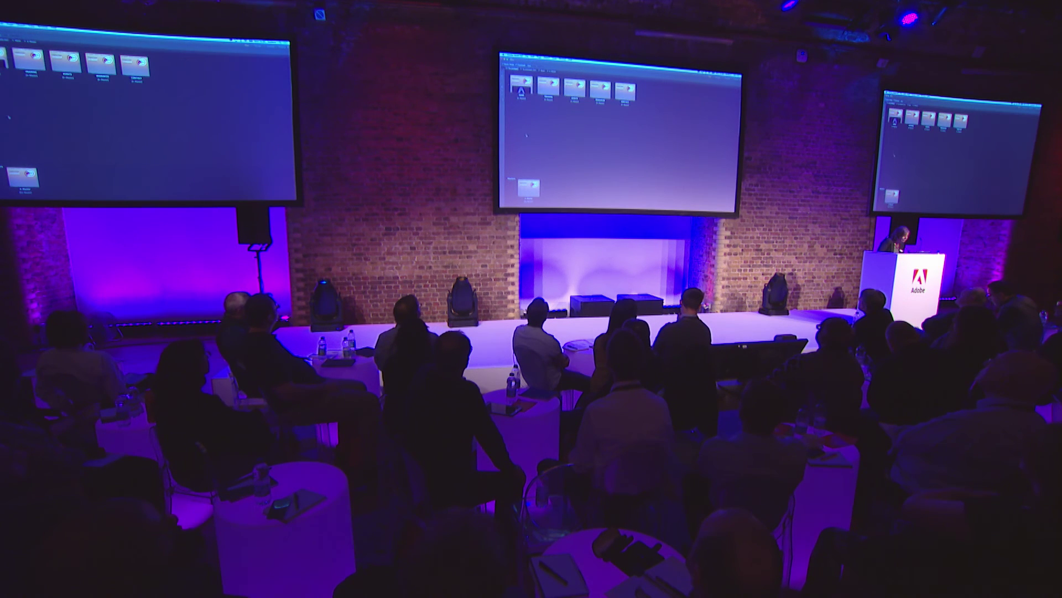
Preview the finished cc_unzipped page in the browser and view it in a widened Chrome window
{"action": "left_click", "coordinate": [107, 6]}
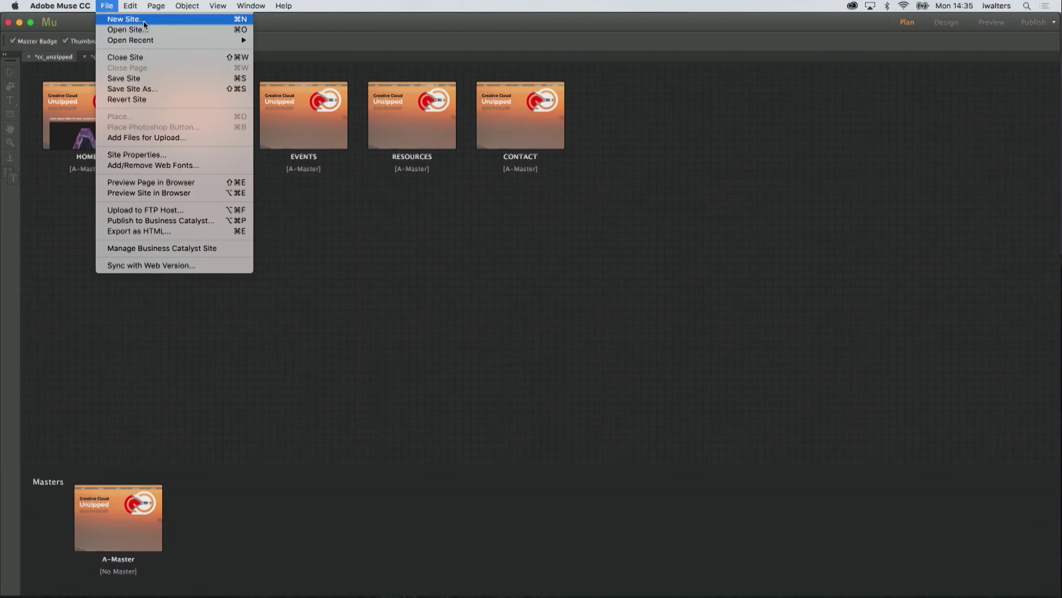
{"action": "left_click", "coordinate": [154, 182]}
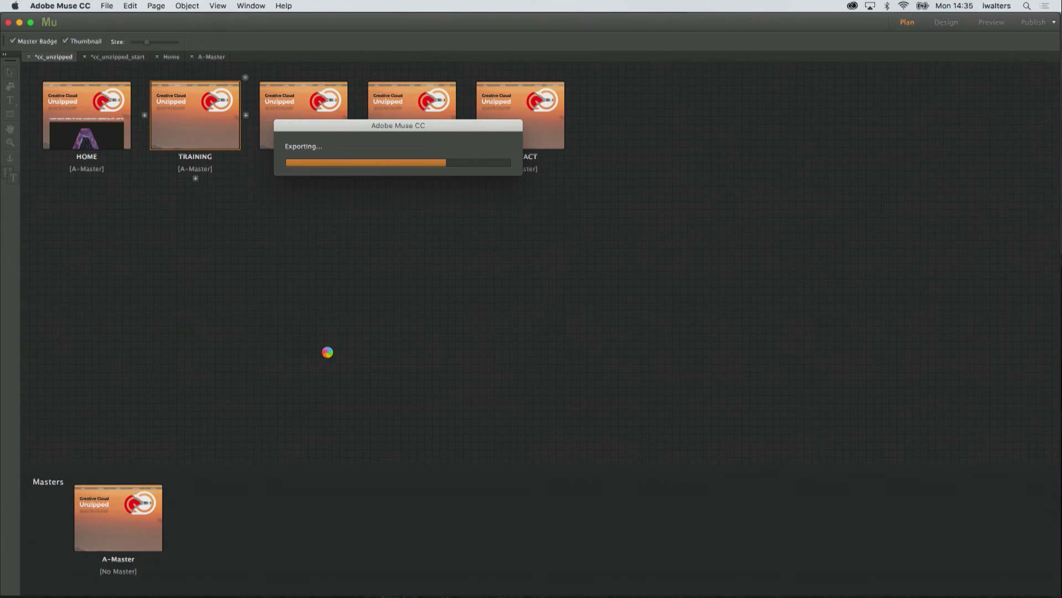
{"action": "left_click", "coordinate": [684, 582]}
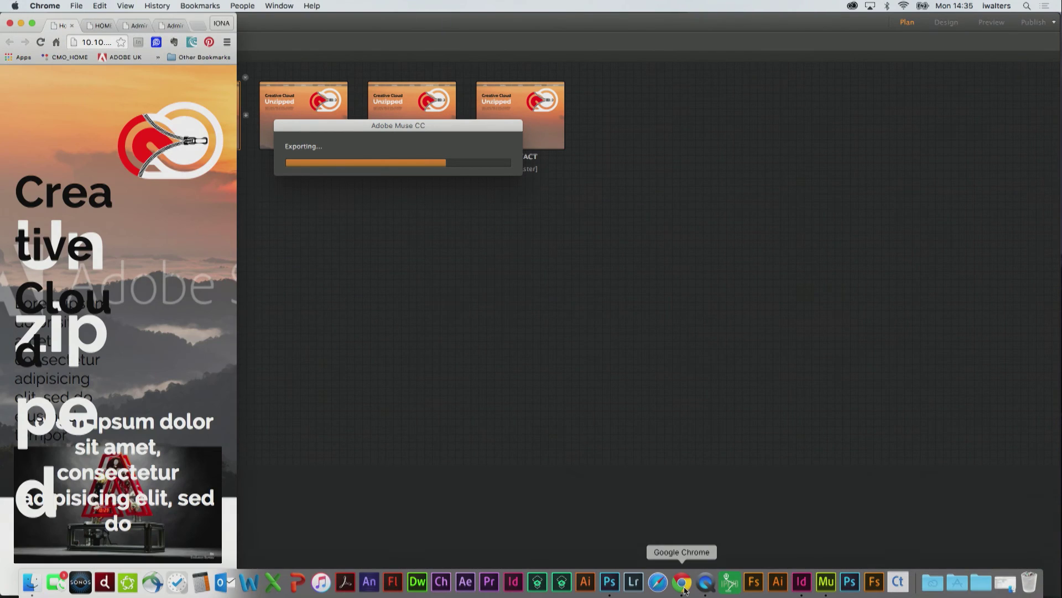
{"action": "left_click_drag", "start_coordinate": [238, 85], "coordinate": [819, 201]}
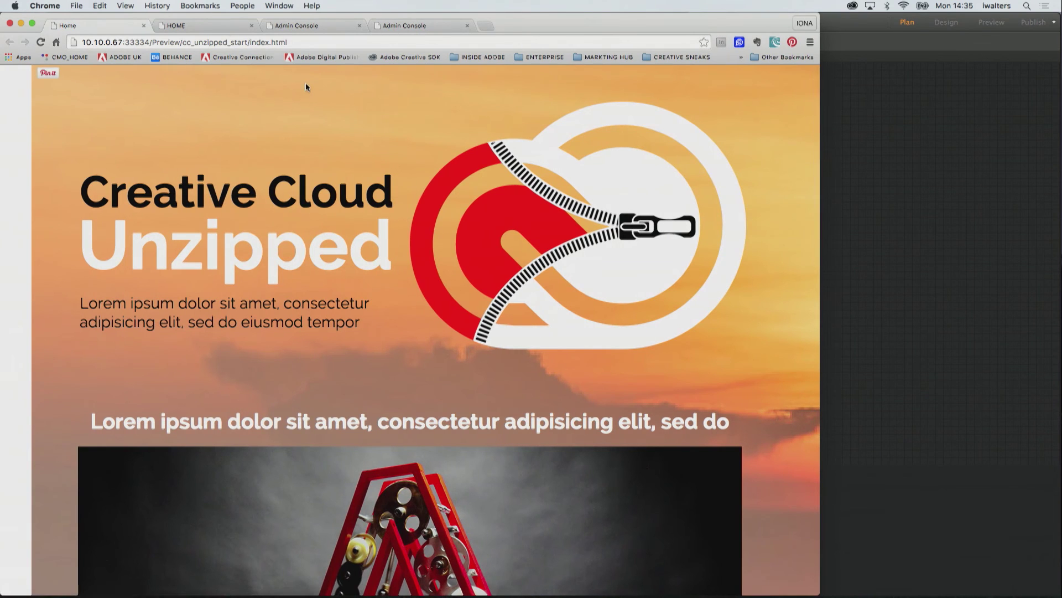
{"action": "left_click", "coordinate": [190, 26]}
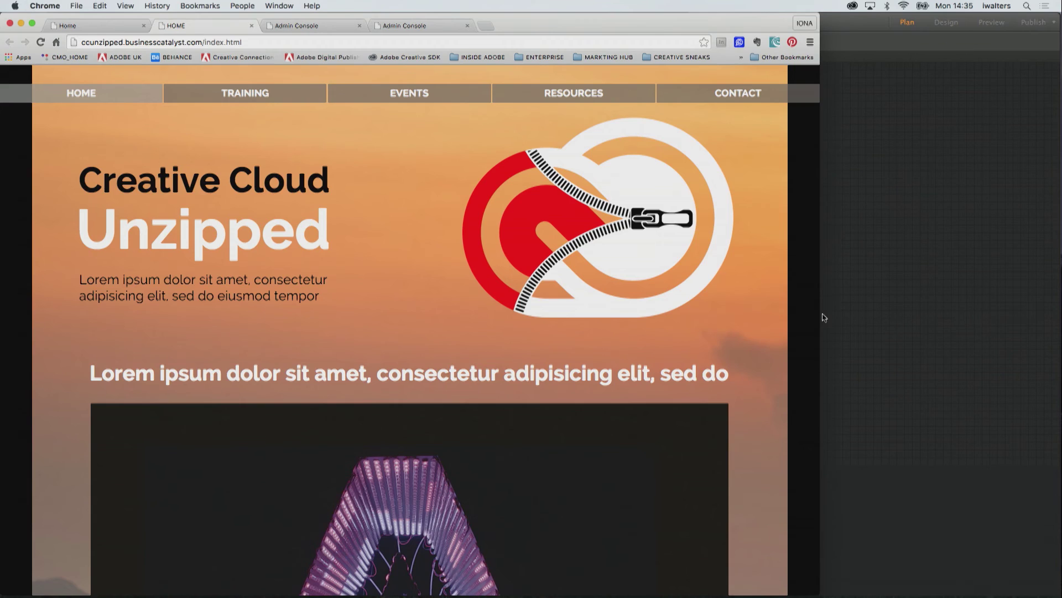
{"action": "left_click", "coordinate": [823, 317]}
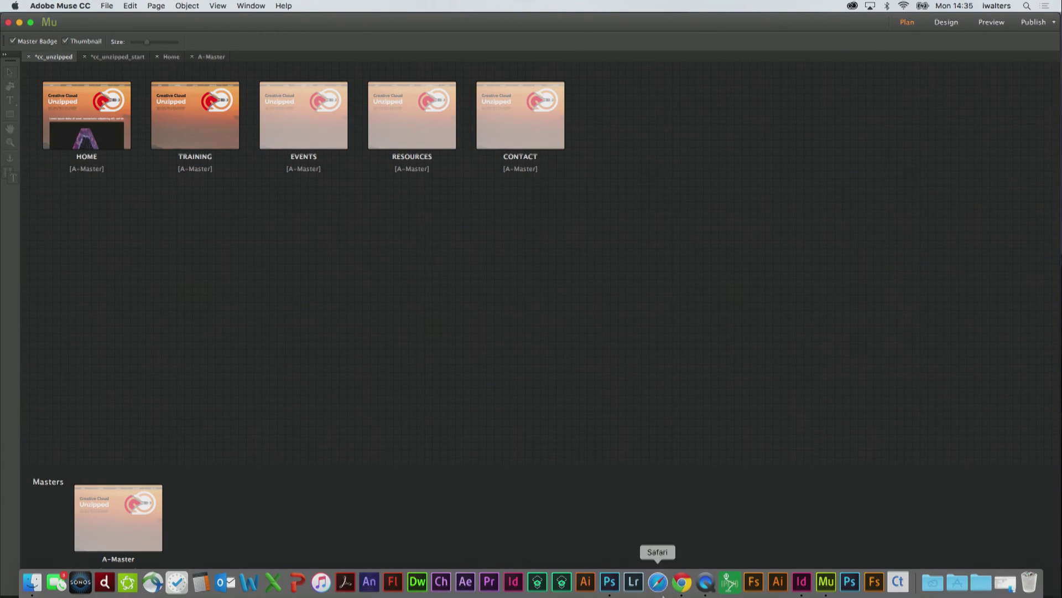
{"action": "left_click", "coordinate": [682, 587]}
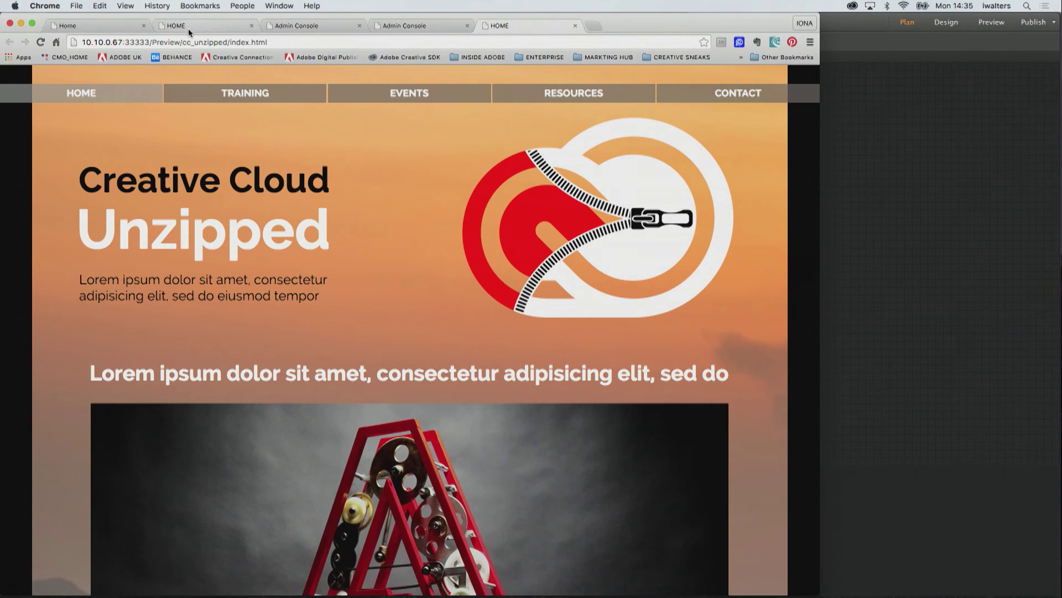
Check the published ccunzipped.businesscatalyst.com home page at progressively narrower browser widths, down to phone size, examining its header, menu and image grid
{"action": "left_click", "coordinate": [188, 29]}
{"action": "left_click_drag", "start_coordinate": [820, 268], "coordinate": [487, 251]}
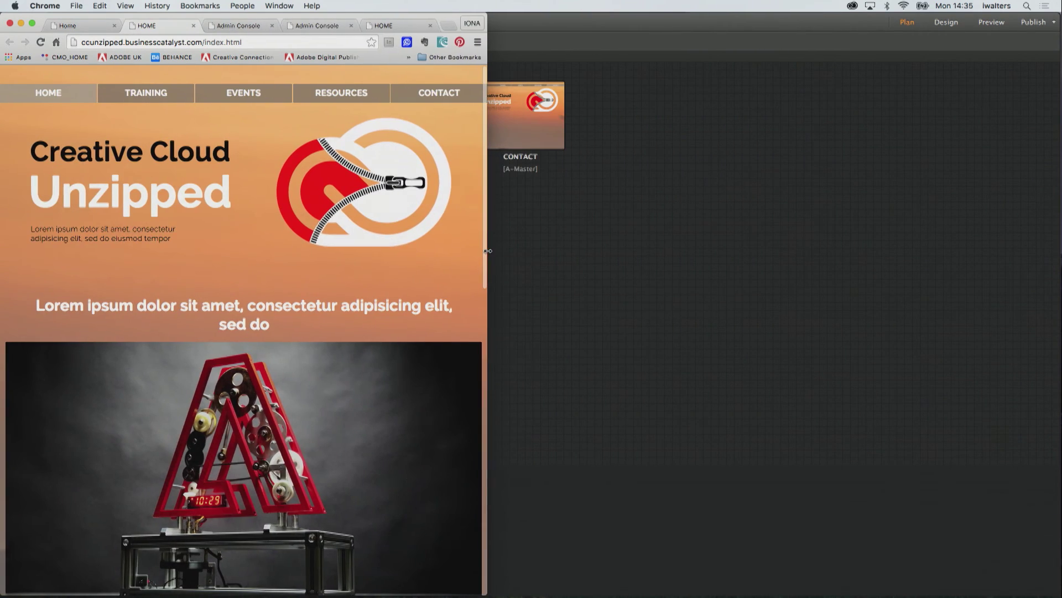
{"action": "scroll", "coordinate": [446, 379], "scroll_direction": "down", "scroll_amount": 15}
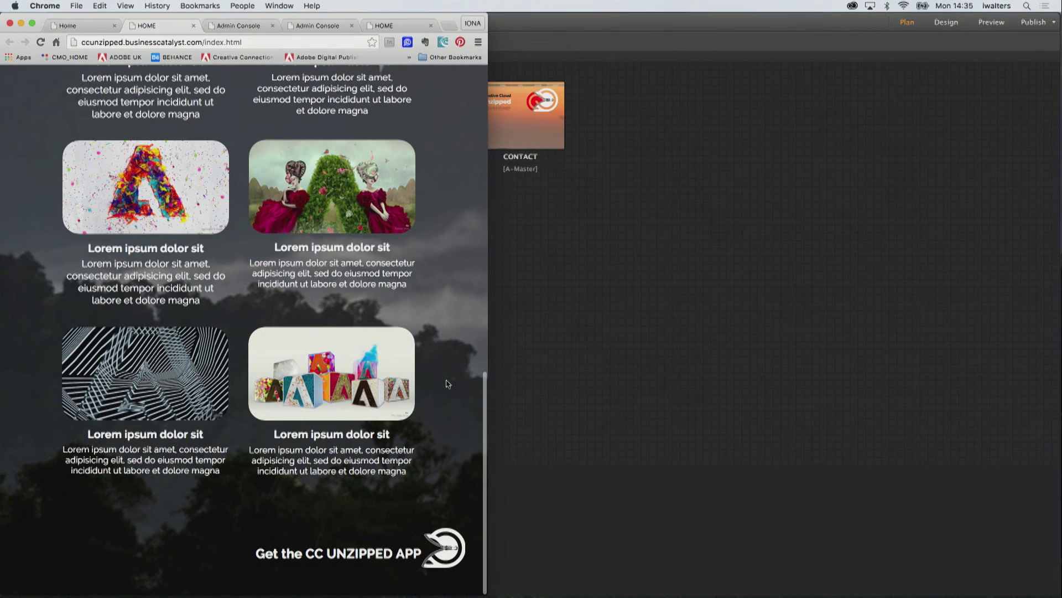
{"action": "left_click_drag", "start_coordinate": [487, 282], "coordinate": [357, 289]}
{"action": "scroll", "coordinate": [247, 367], "scroll_direction": "down", "scroll_amount": 10}
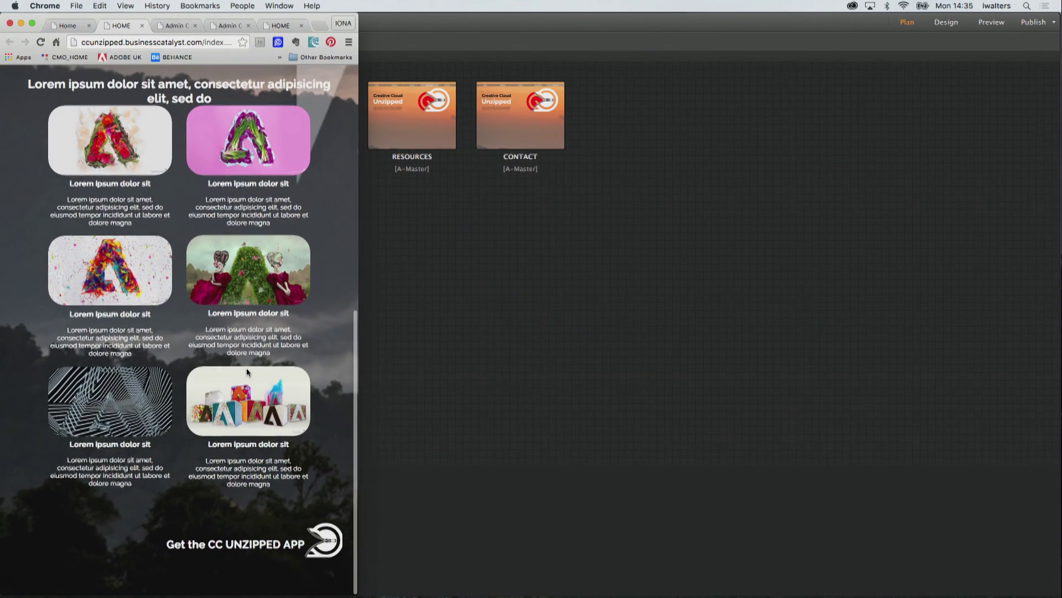
{"action": "scroll", "coordinate": [246, 368], "scroll_direction": "up", "scroll_amount": 5}
{"action": "left_click_drag", "start_coordinate": [360, 174], "coordinate": [254, 178]}
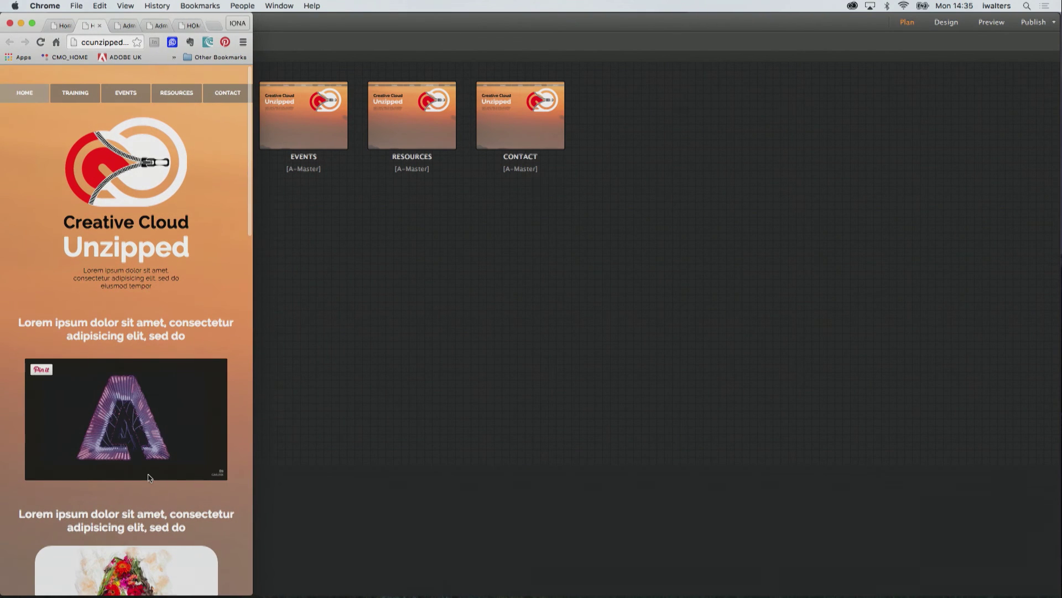